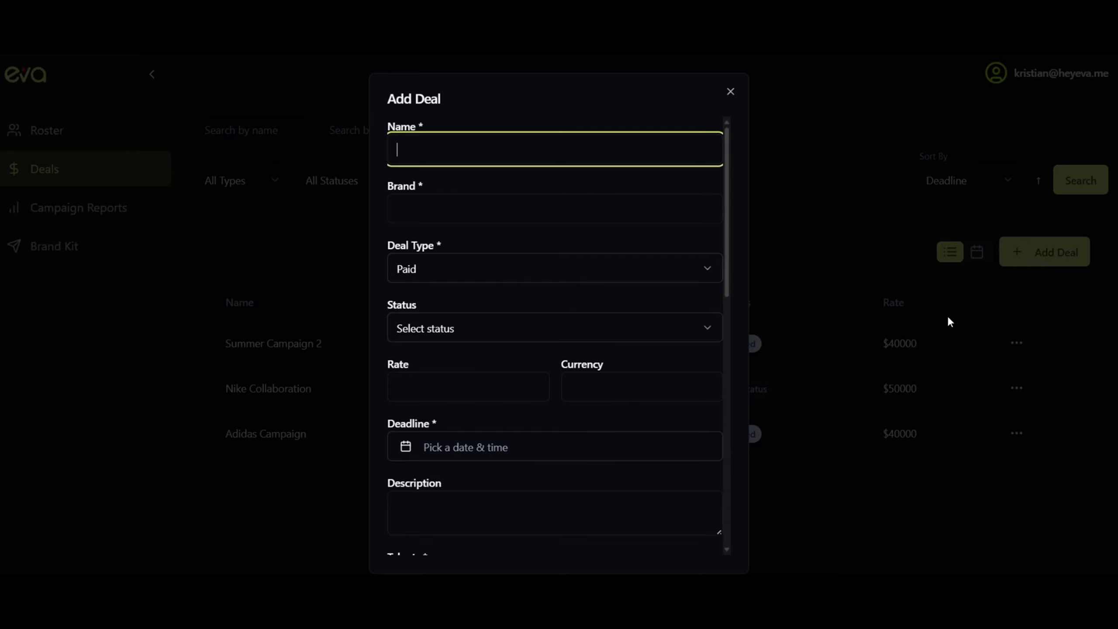
Dismiss the blank new-deal form to get back to the Deals list of three deals
left_click(730, 93)
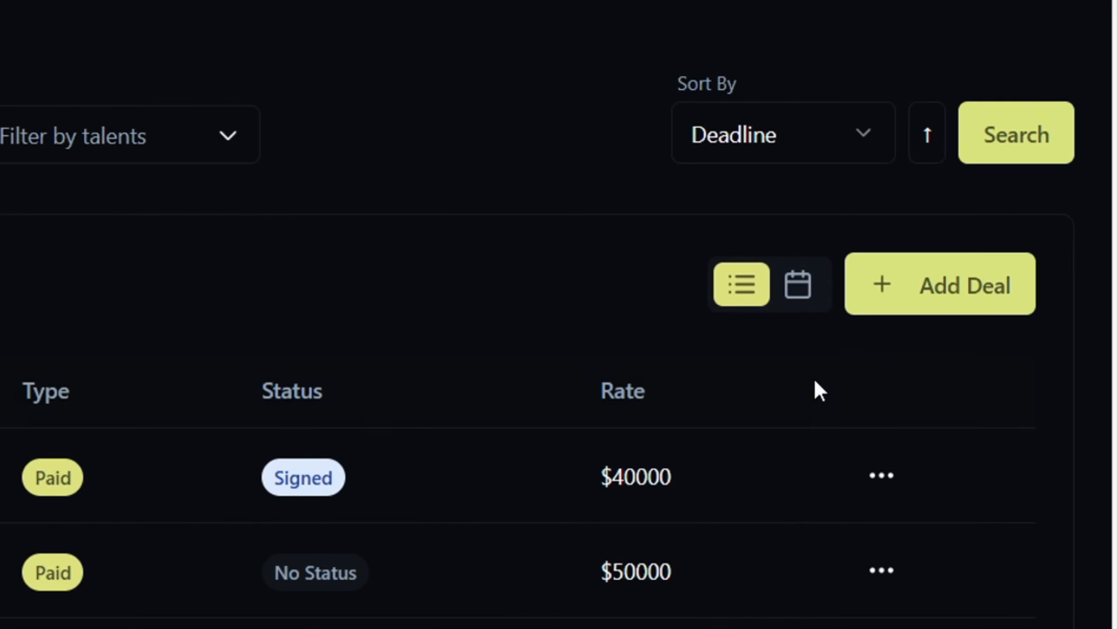
Start a new deal named 'Nike Summer Deal' for brand Nike with deal type Paid
left_click(888, 304)
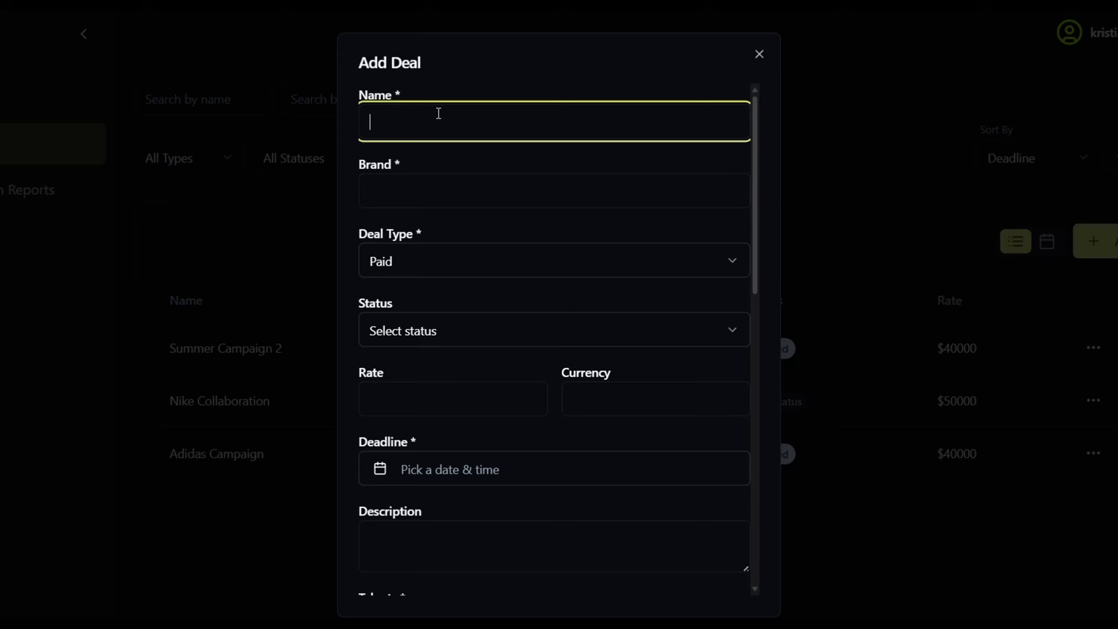
type("Nike Summer Deal")
left_click(412, 176)
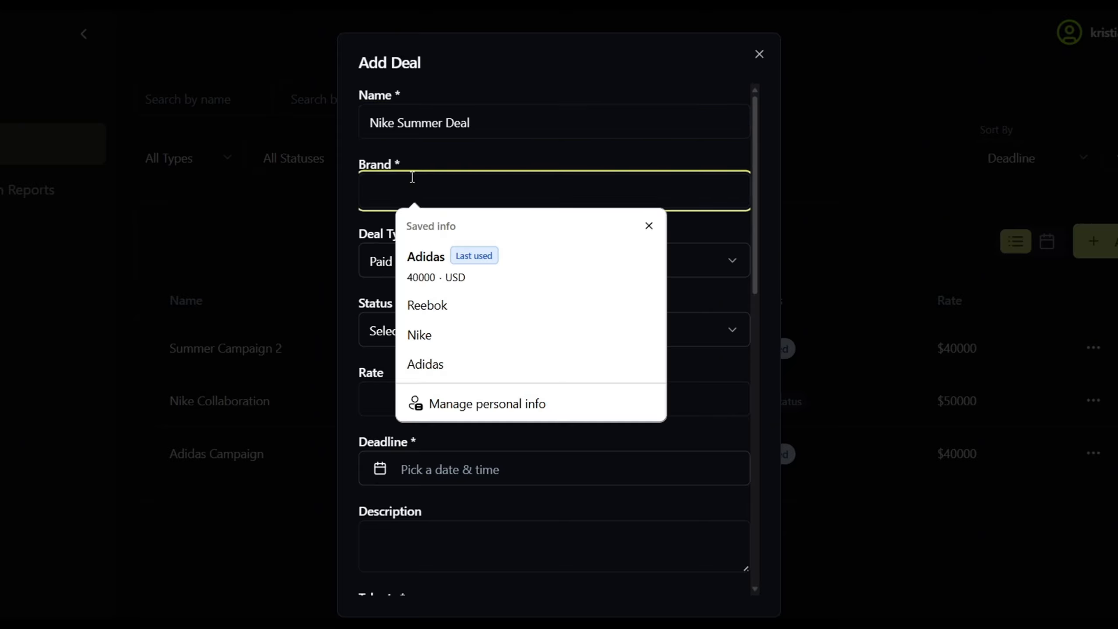
left_click(419, 334)
left_click(474, 260)
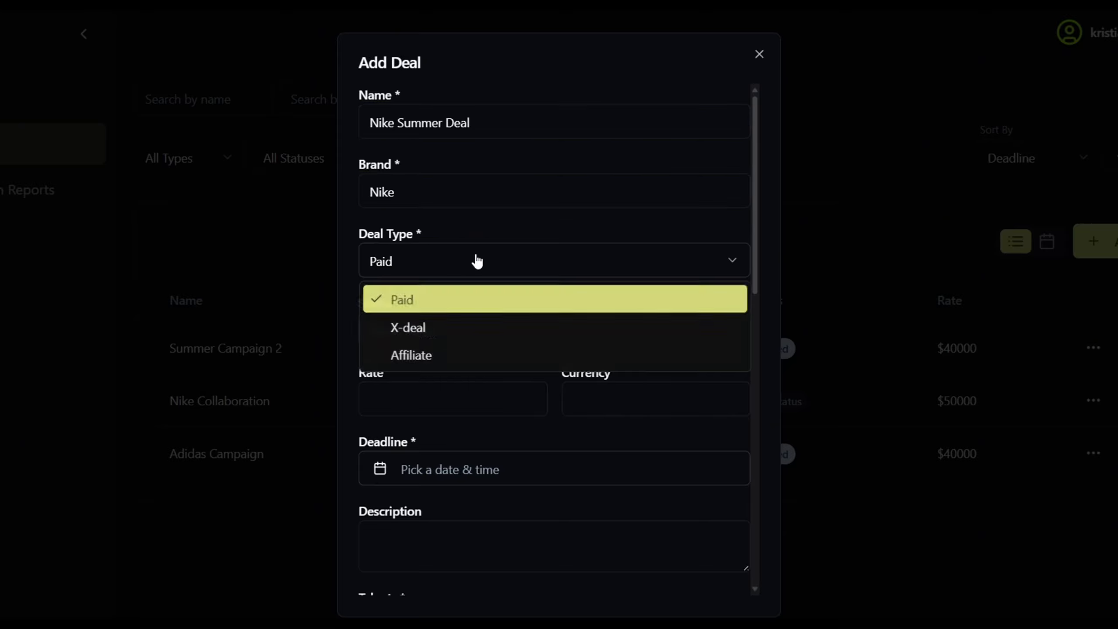
left_click(429, 328)
left_click(426, 275)
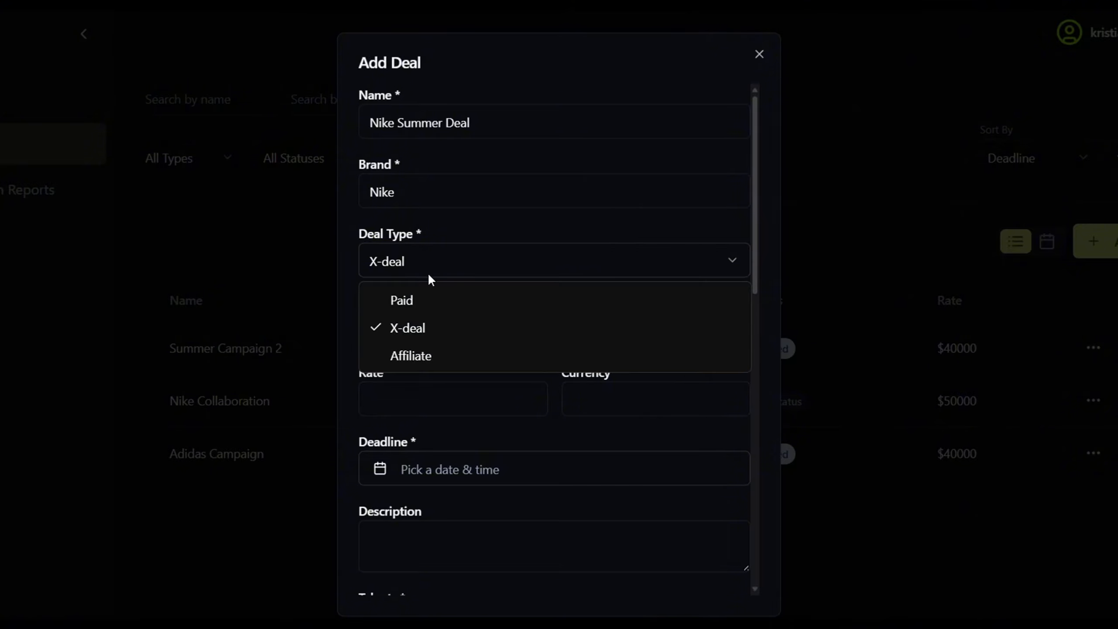
left_click(436, 299)
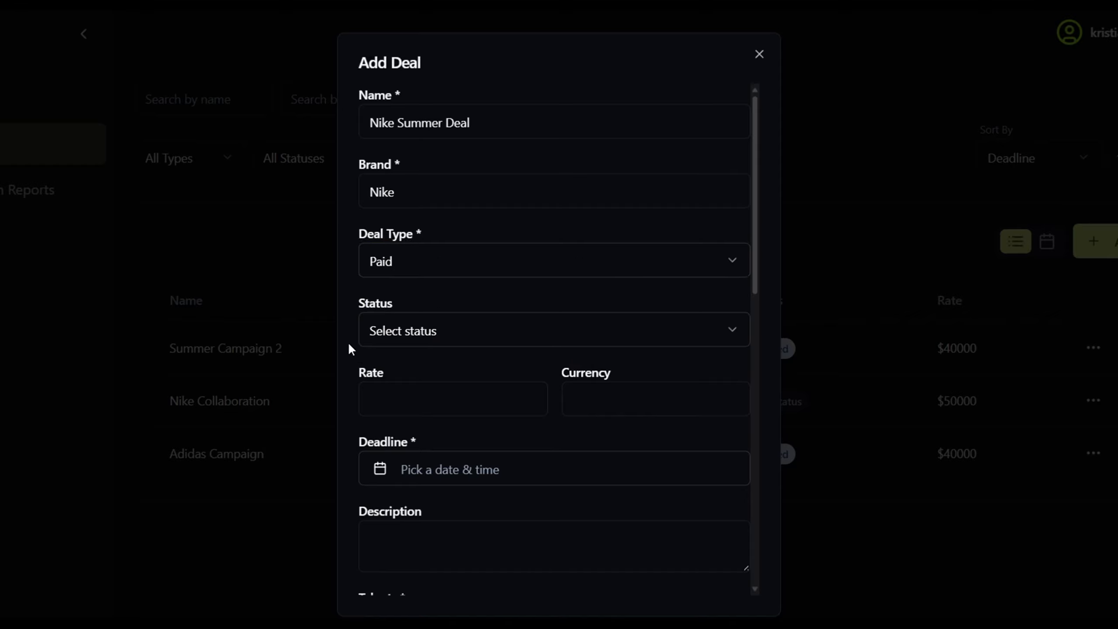
Set the deal status to In Progress and the rate to 40000 USD
left_click(440, 346)
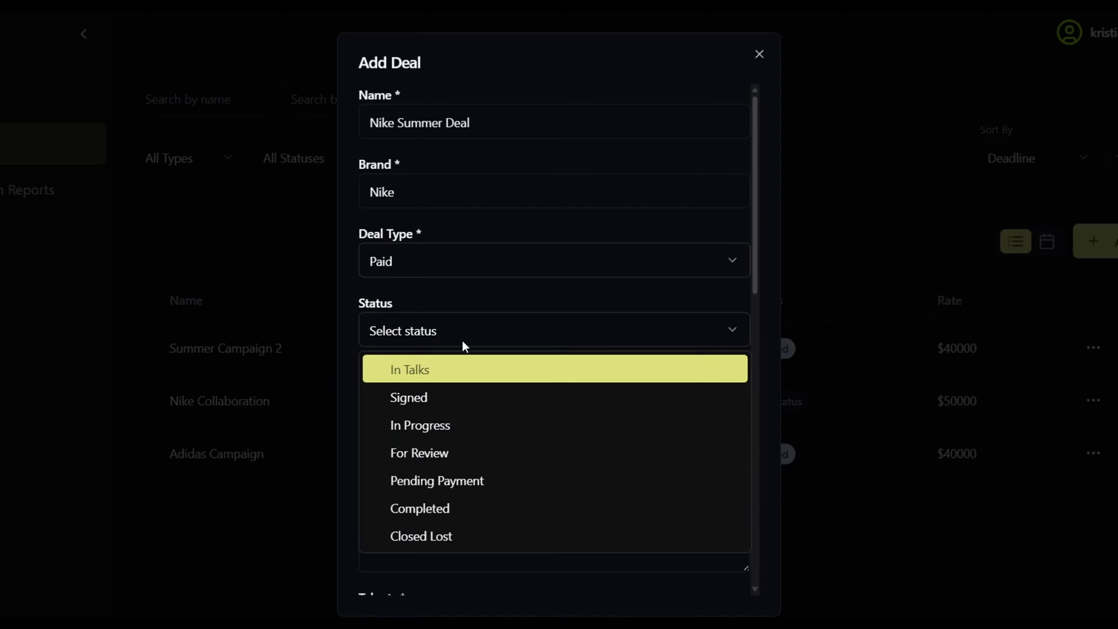
left_click(442, 420)
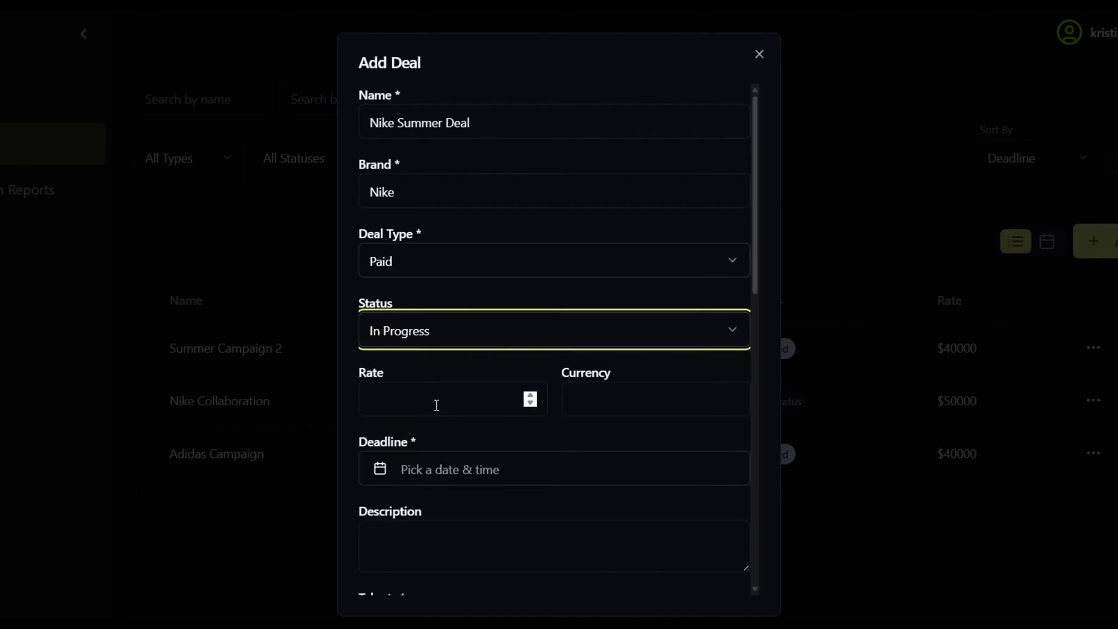
left_click(428, 396)
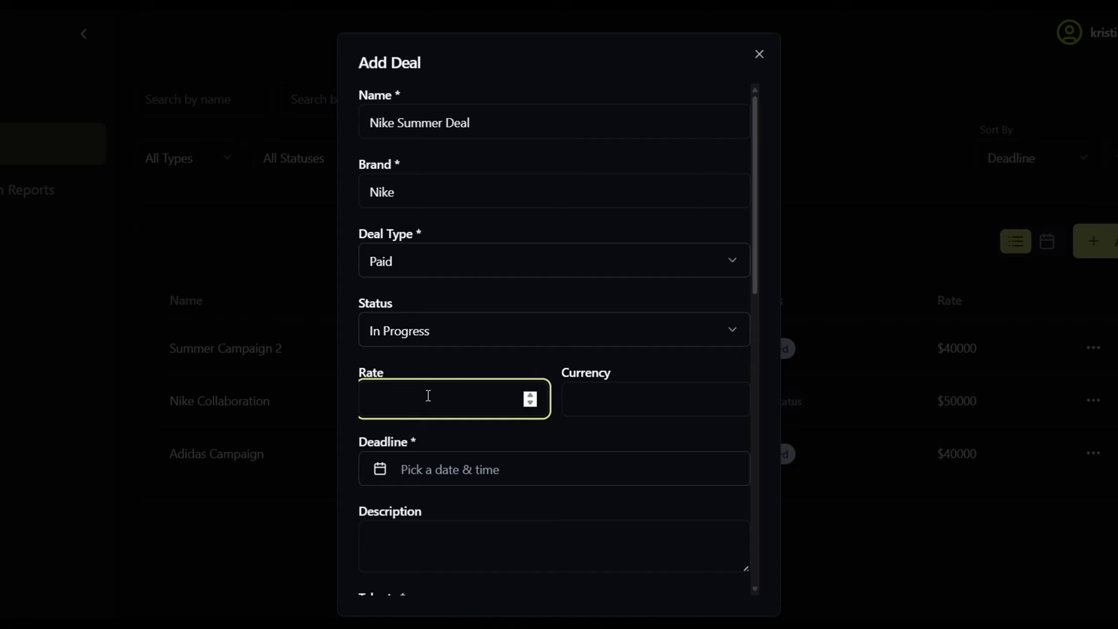
type("40000")
left_click(612, 396)
type("USD")
left_click(594, 375)
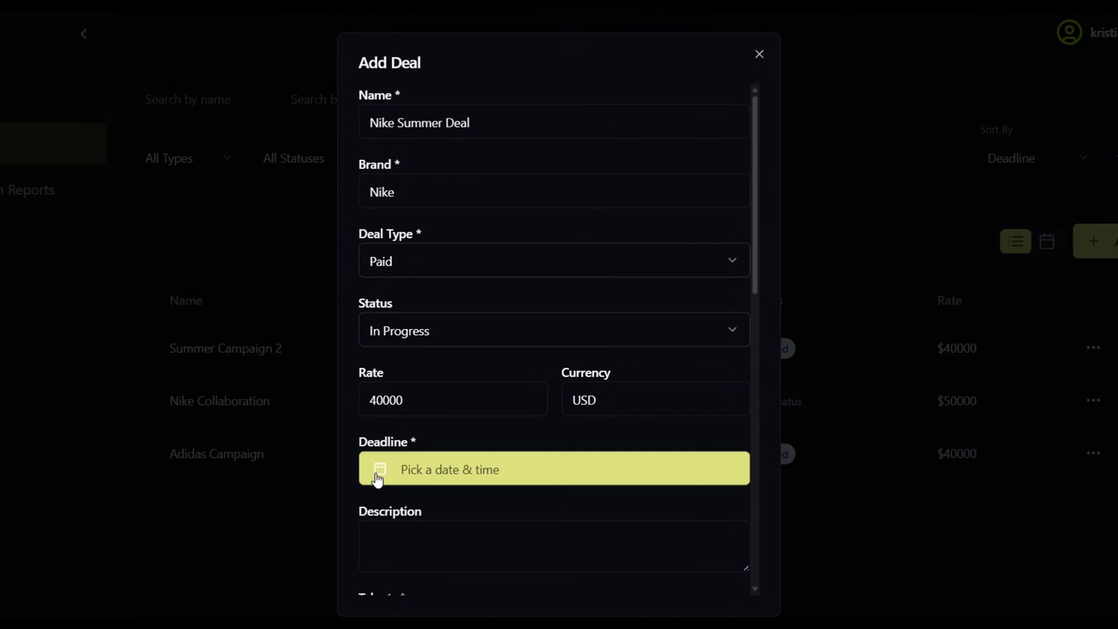
Set the deadline to June 27th, 2025 and paste in the deal description
left_click(377, 479)
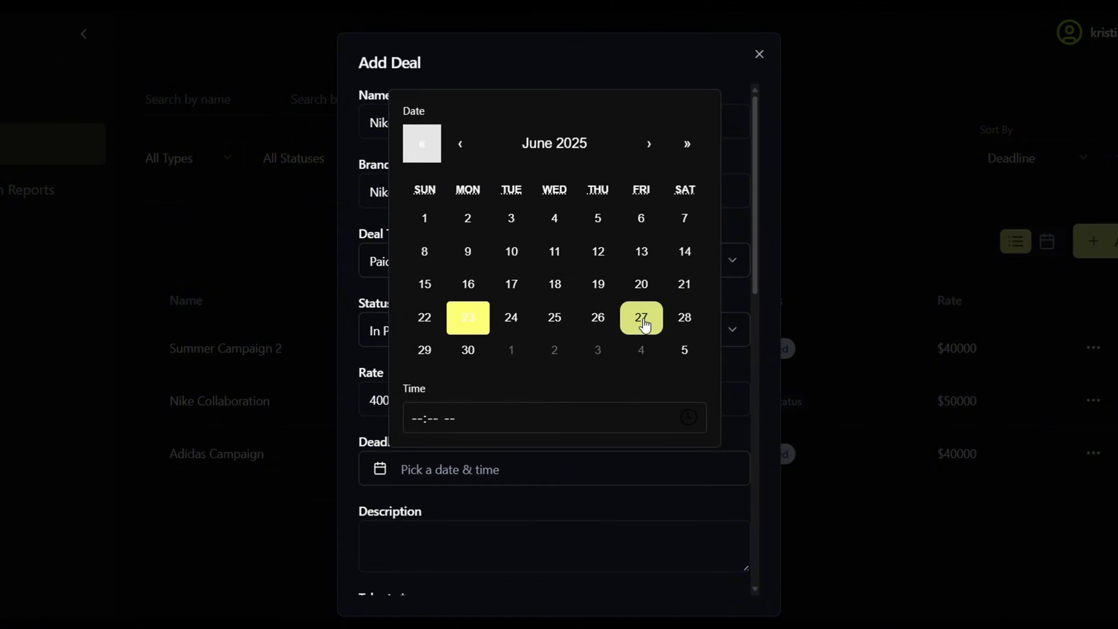
left_click(642, 319)
left_click(517, 508)
scroll(487, 283, "down", 5)
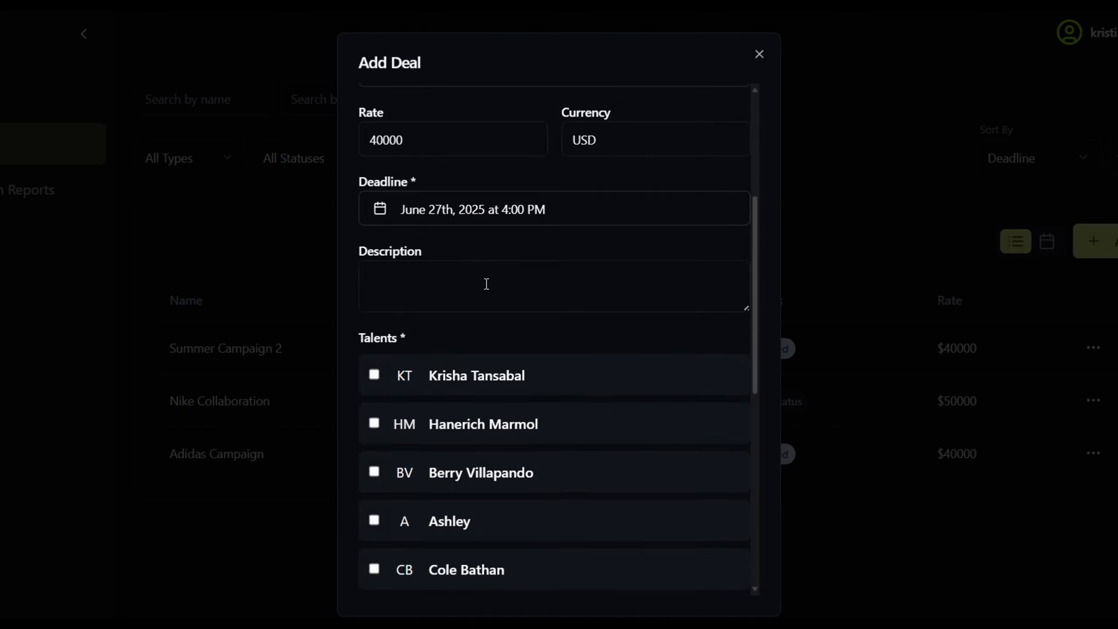
left_click(486, 284)
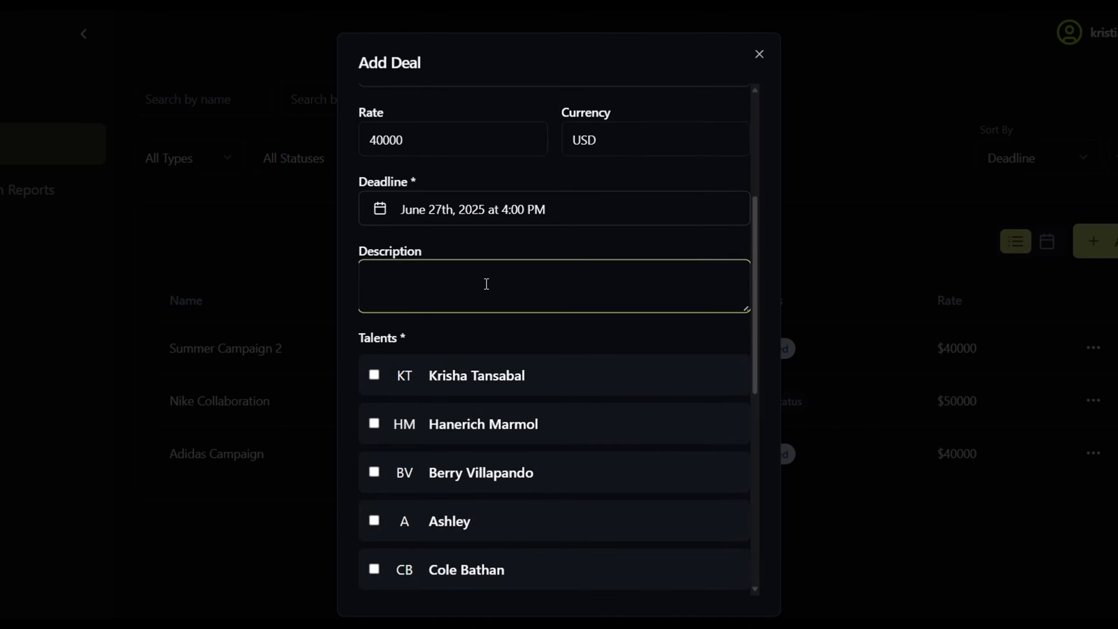
type("Summer Campaign for Nike's latest drop")
left_click(487, 333)
Assign two talents to the deal and save it
scroll(487, 333, "down", 4)
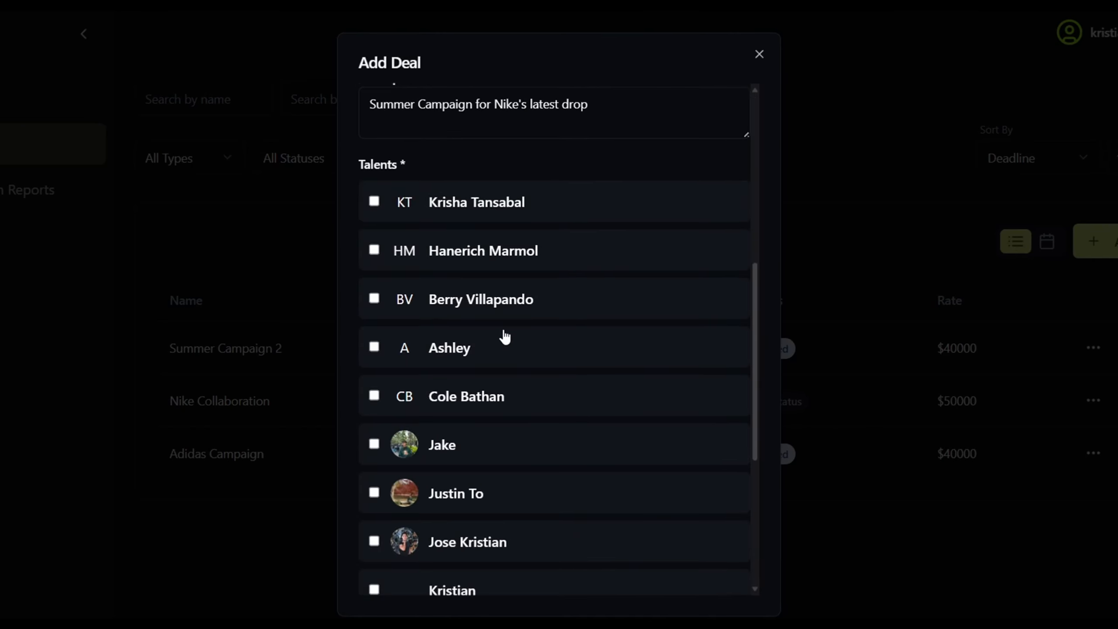
scroll(519, 298, "down", 2)
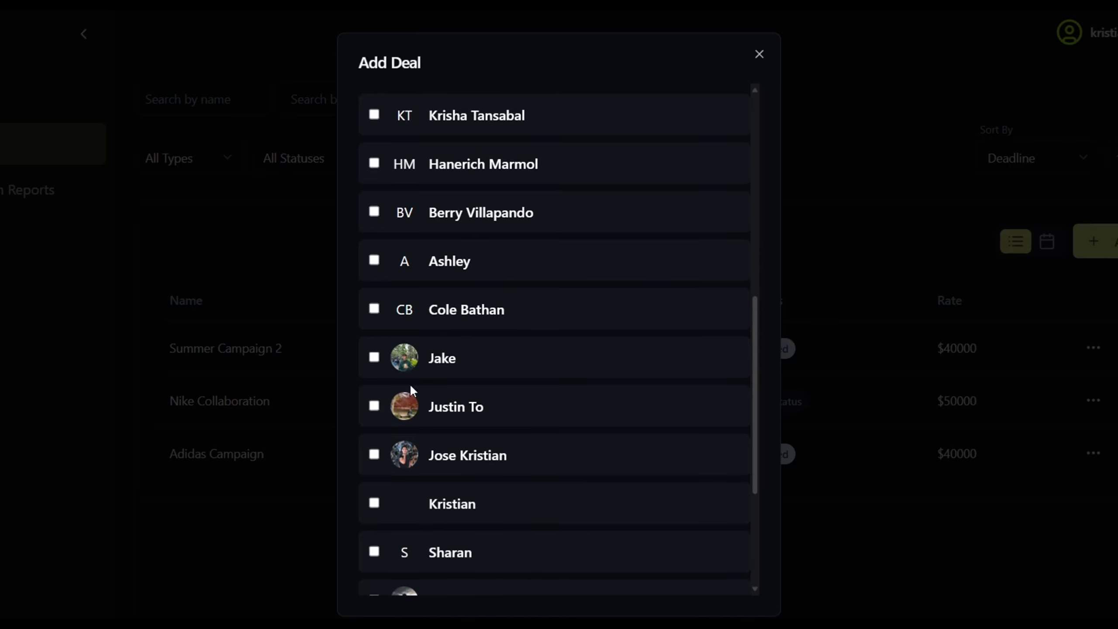
left_click(373, 406)
left_click(374, 455)
scroll(527, 357, "down", 5)
left_click(716, 591)
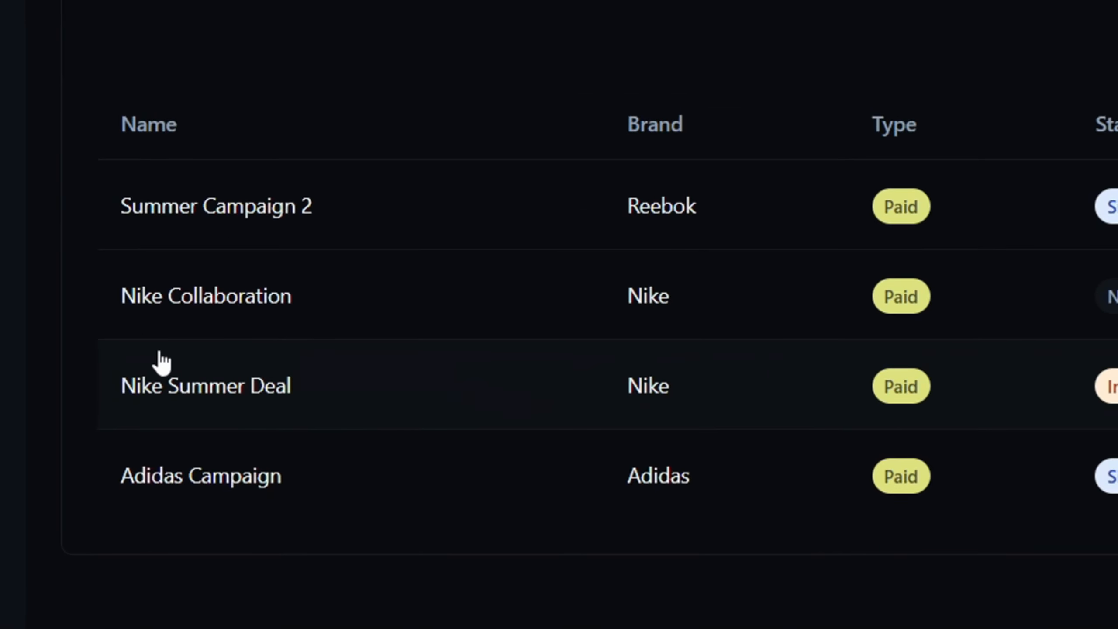
Open Nike Summer Deal and begin a new deliverable for it
left_click(196, 398)
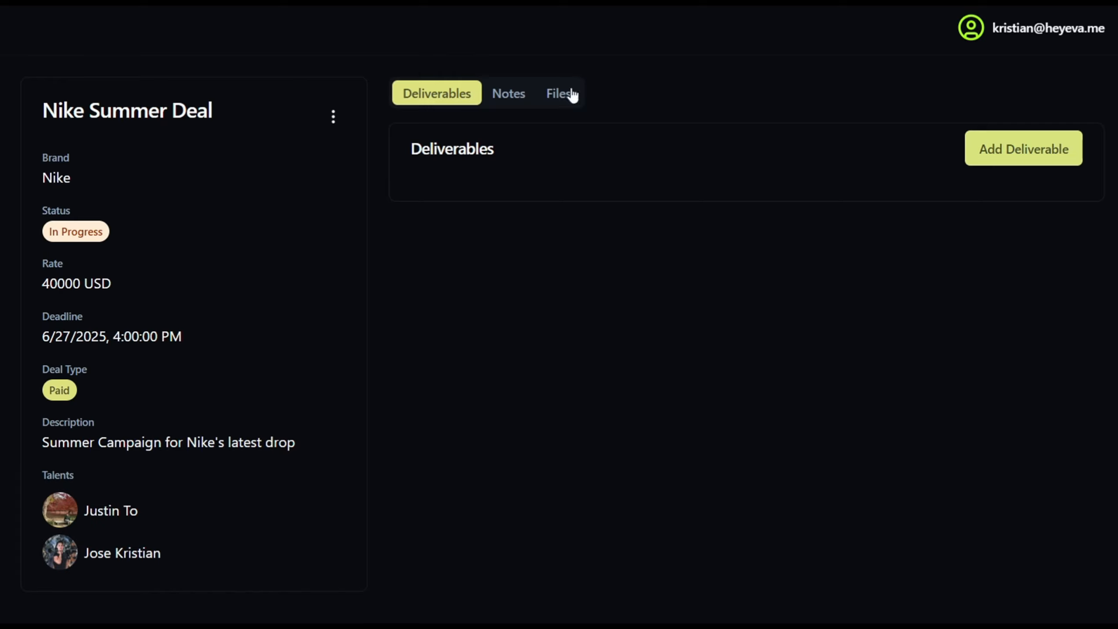
left_click(1034, 164)
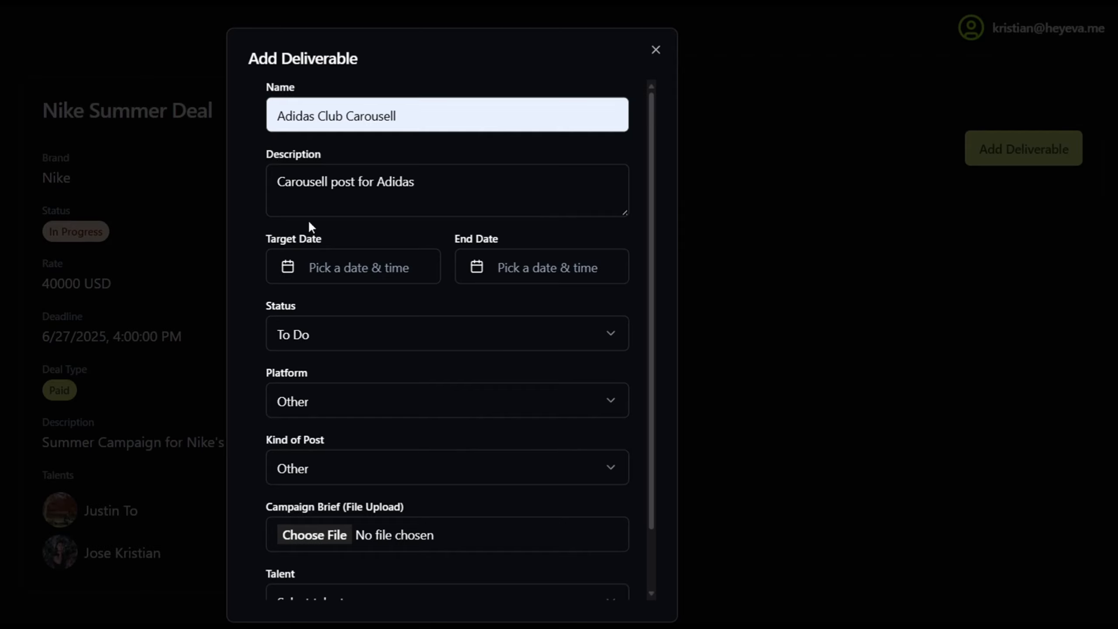
Give the deliverable dates June 24 to June 29, 2025, keeping status To Do
left_click(336, 266)
left_click(310, 519)
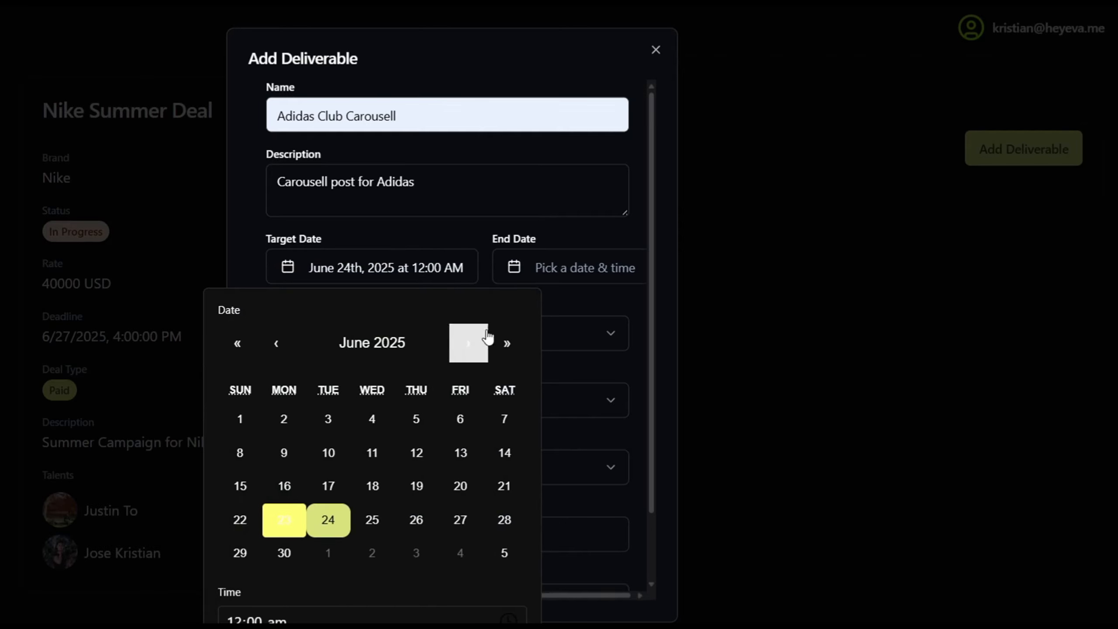
left_click(554, 266)
left_click(438, 553)
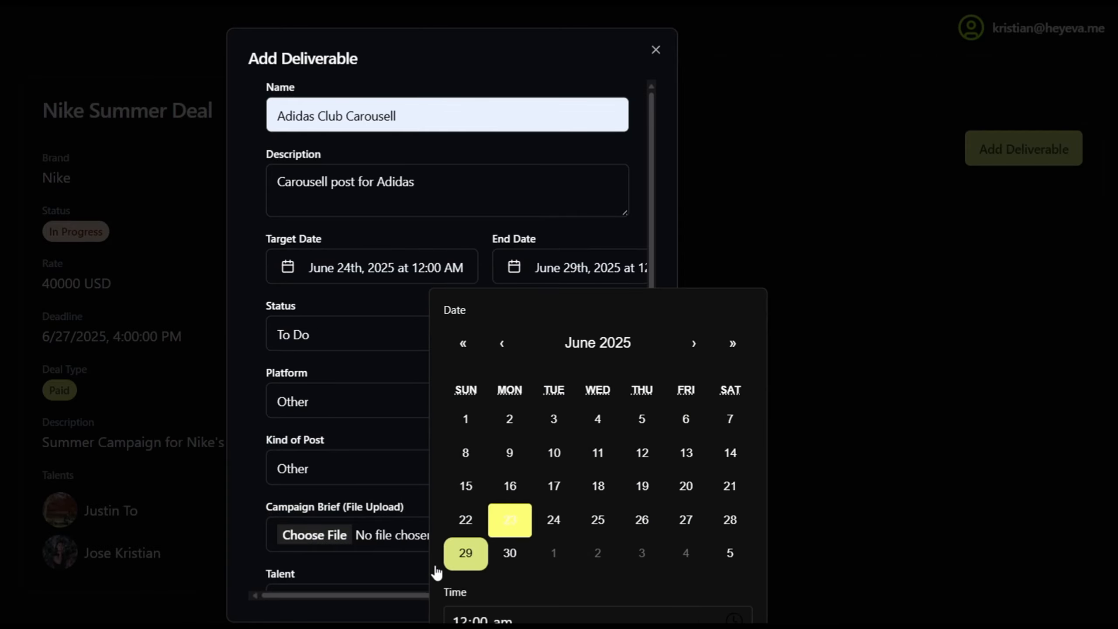
left_click(393, 343)
left_click(392, 338)
left_click(391, 339)
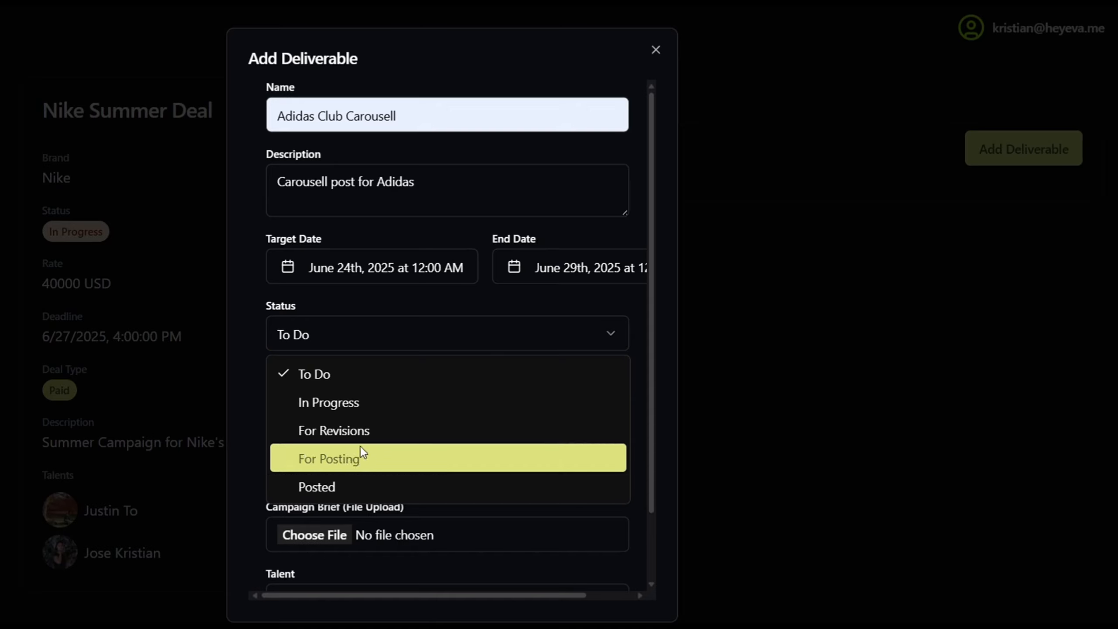
left_click(372, 335)
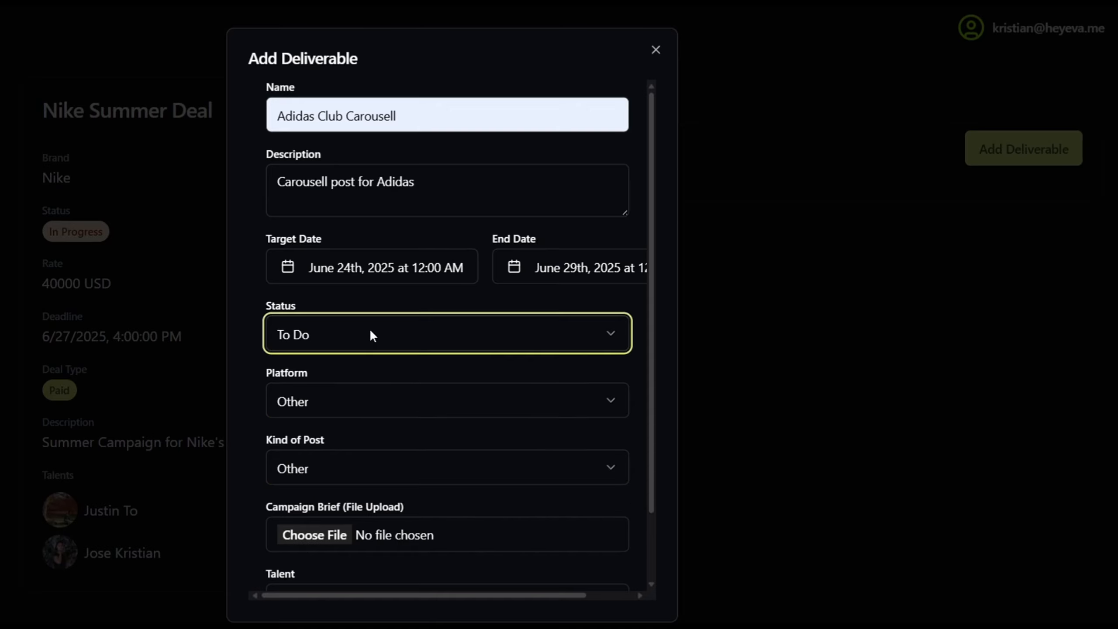
Make it an Instagram Post, assign one talent, and save the deliverable
left_click(389, 405)
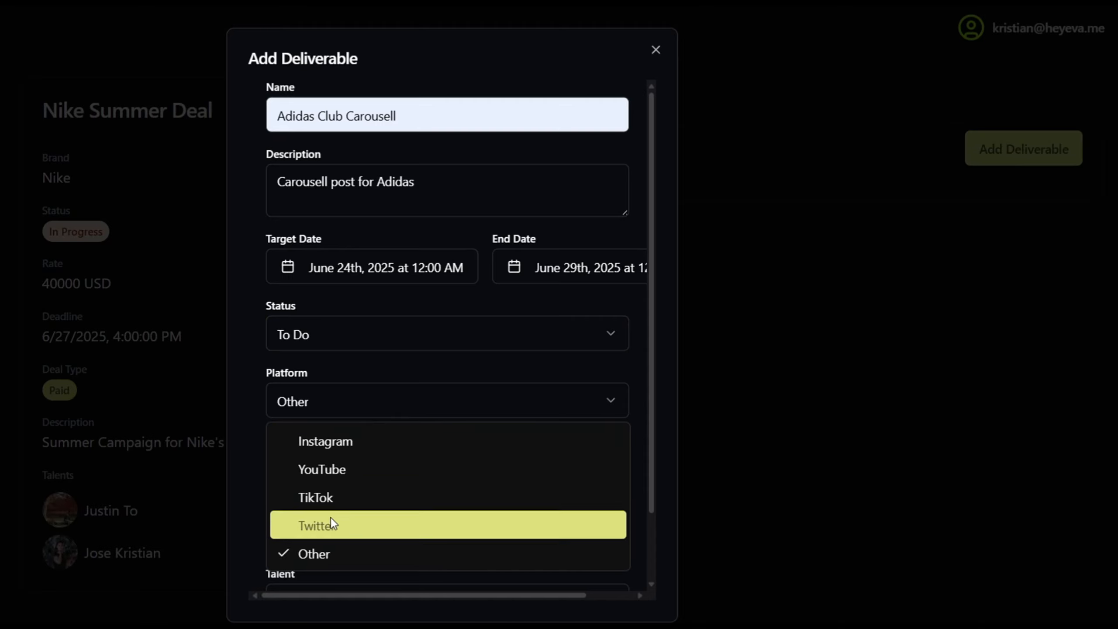
left_click(341, 448)
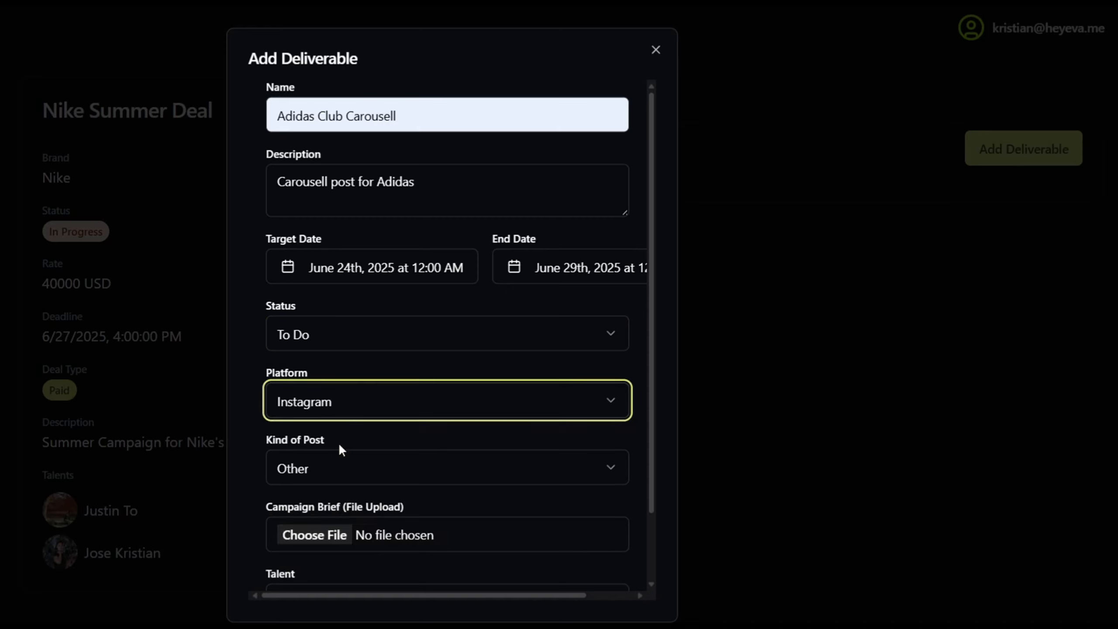
left_click(337, 468)
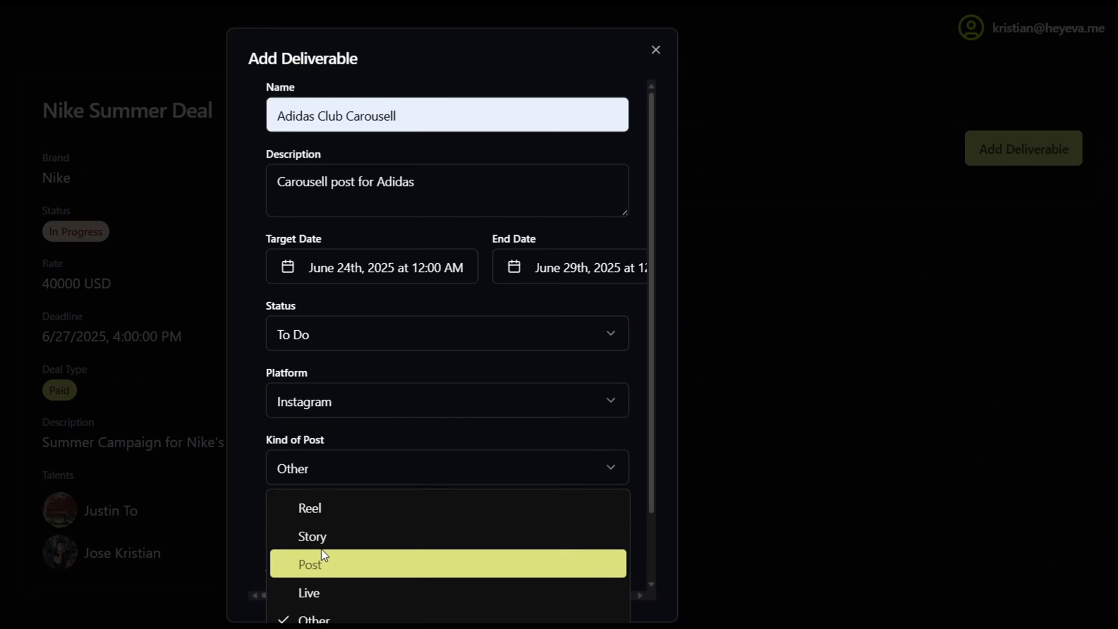
left_click(321, 560)
scroll(374, 436, "down", 2)
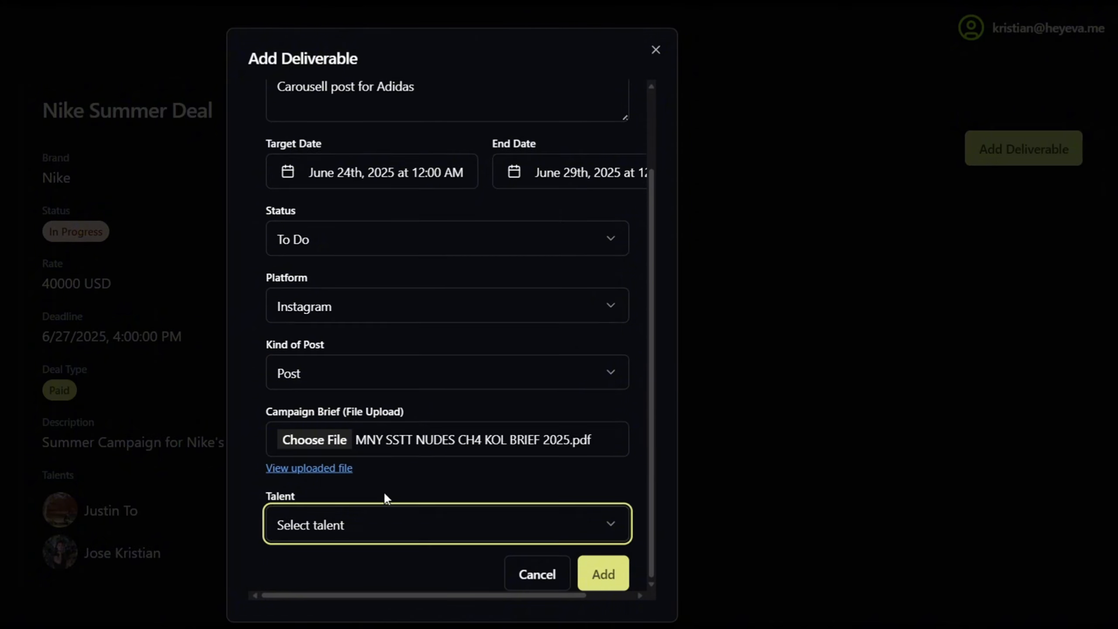
left_click(384, 530)
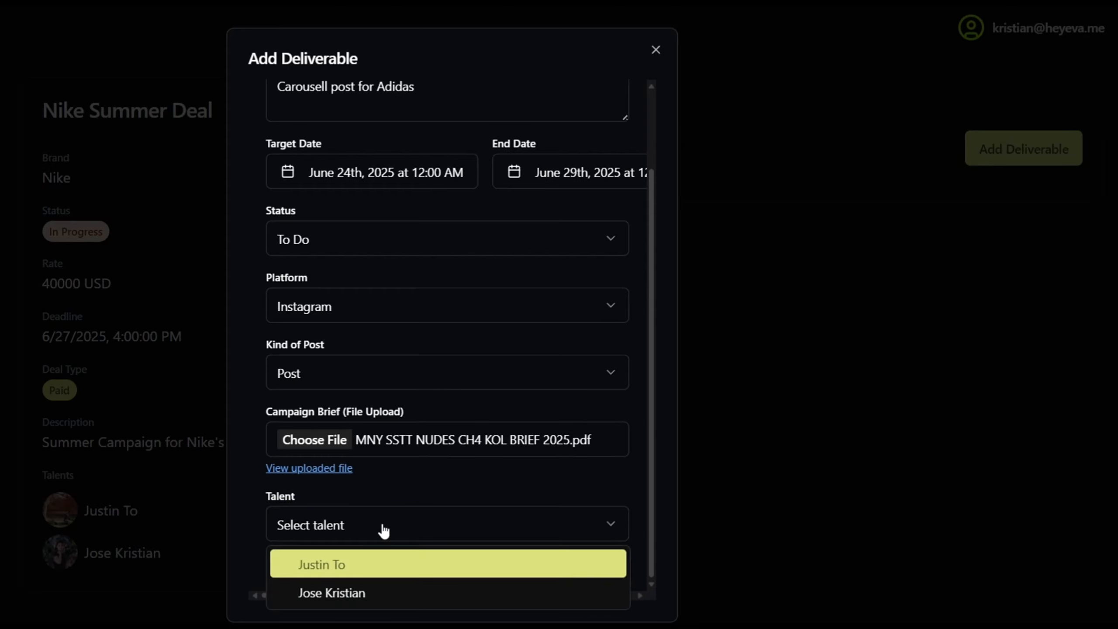
left_click(353, 565)
left_click(600, 572)
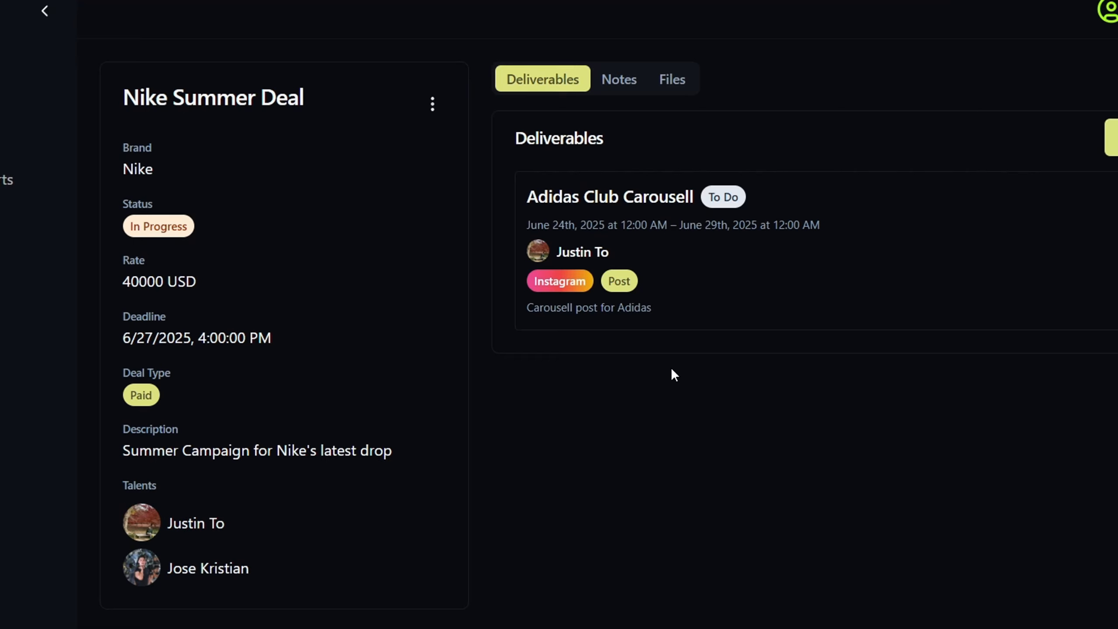
On Adidas Club Carousell, add a Google Drive draft-link note and a revisions note
left_click(778, 281)
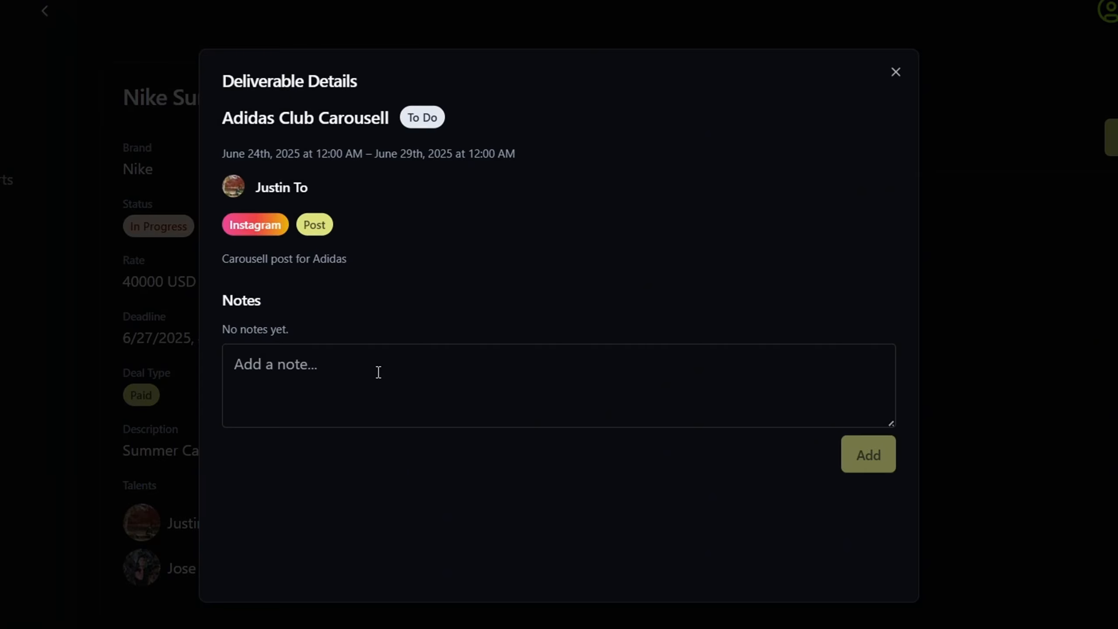
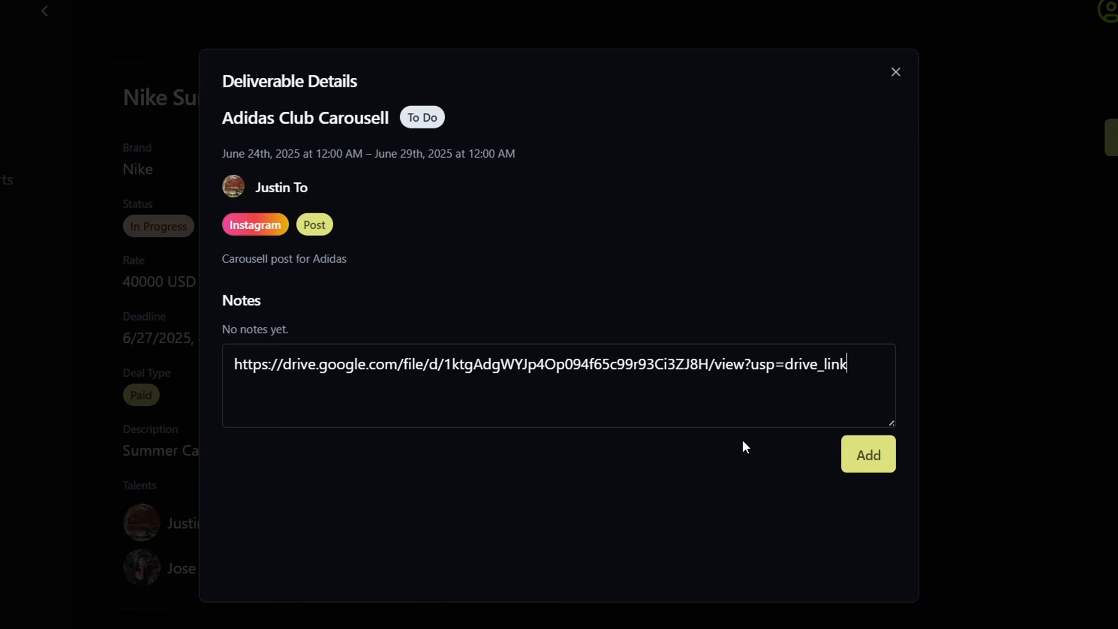
left_click(867, 456)
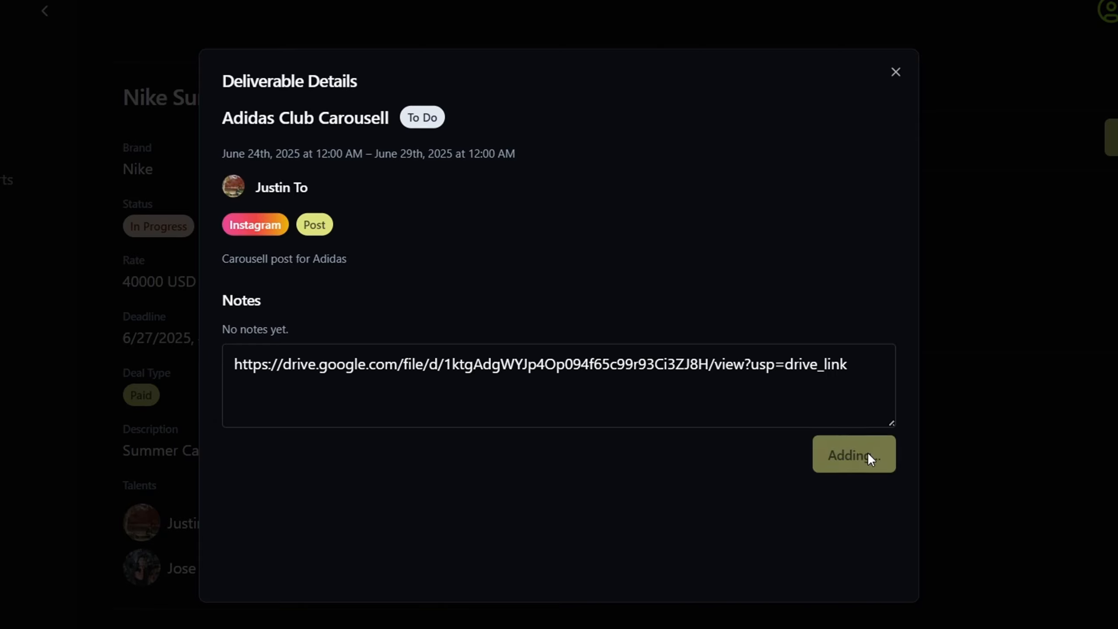
left_click(392, 444)
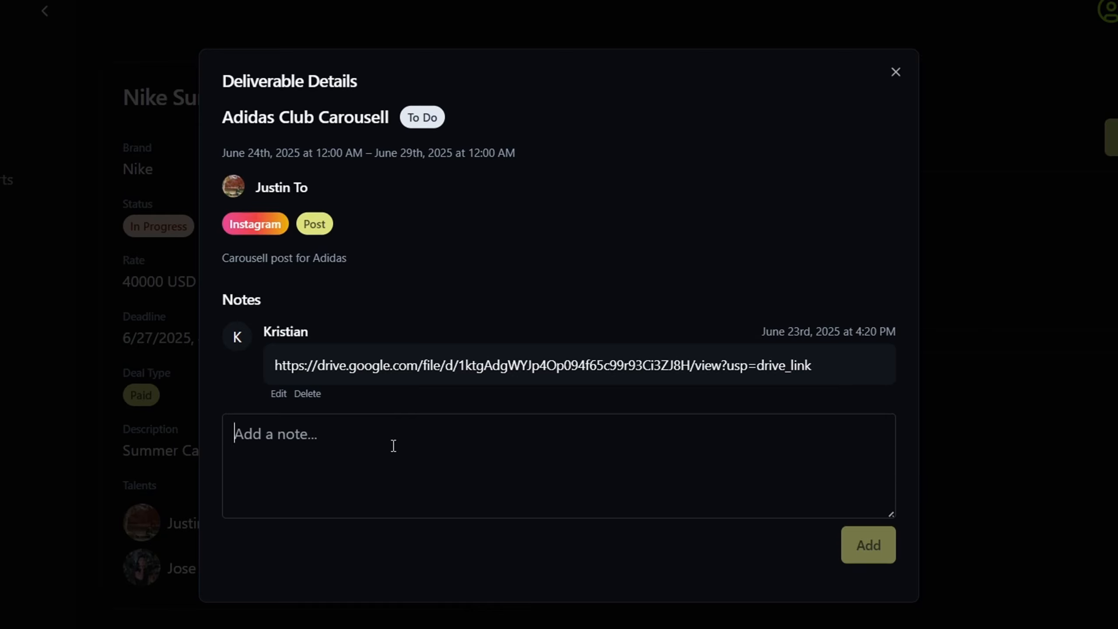
type("Revisions for Draft: - Cut 0:15 - 0:30s - Remove background music - Add captions")
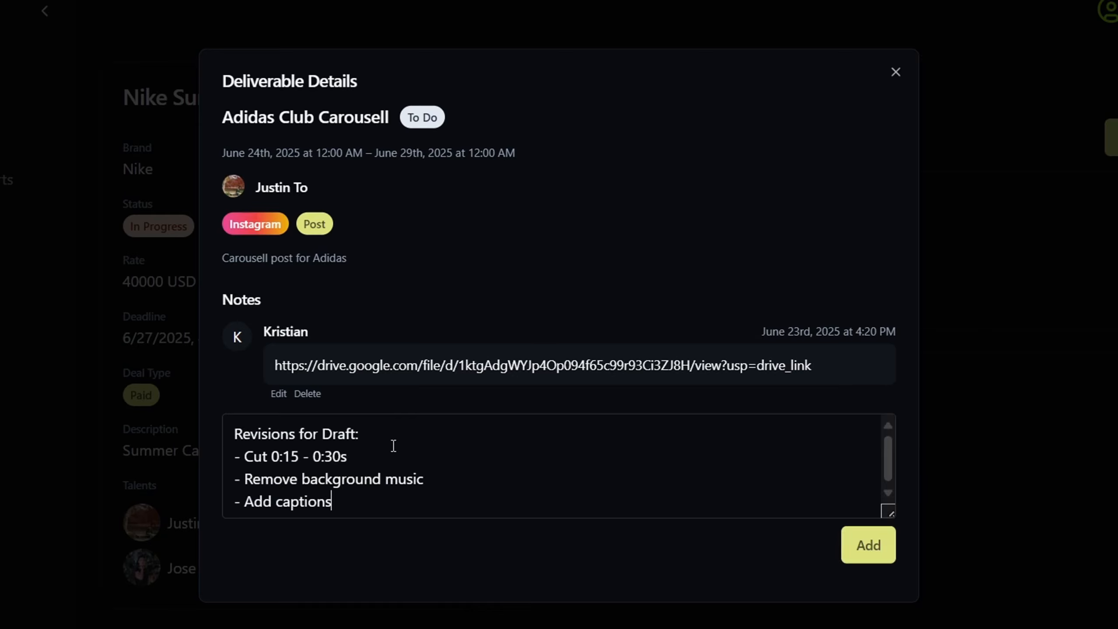
left_click(877, 544)
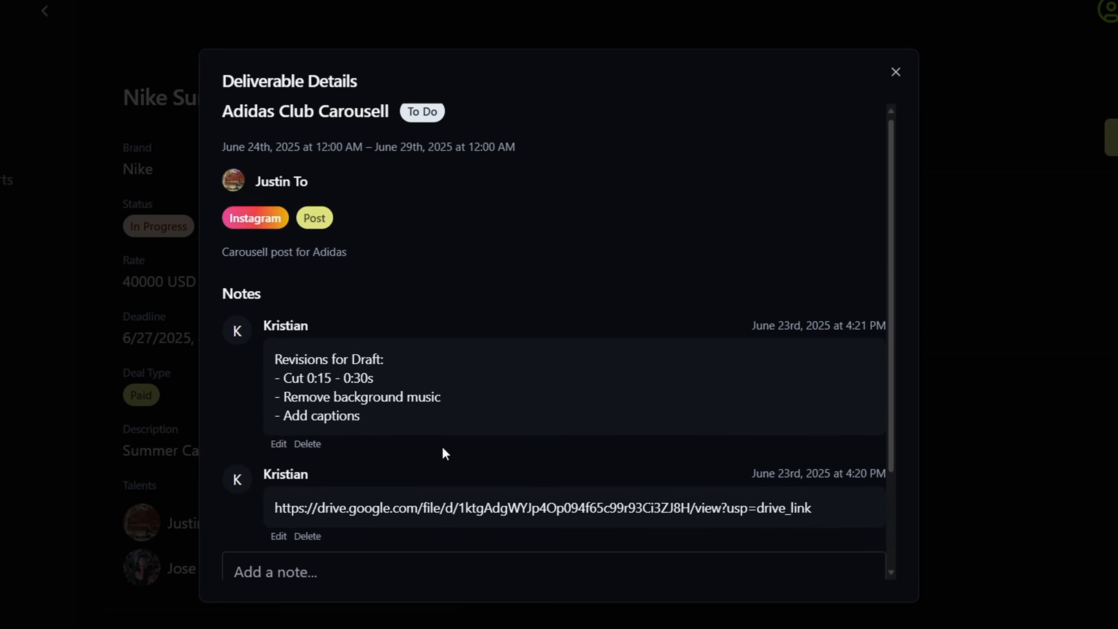
Delete the top note and close the deliverable details
scroll(408, 353, "down", 2)
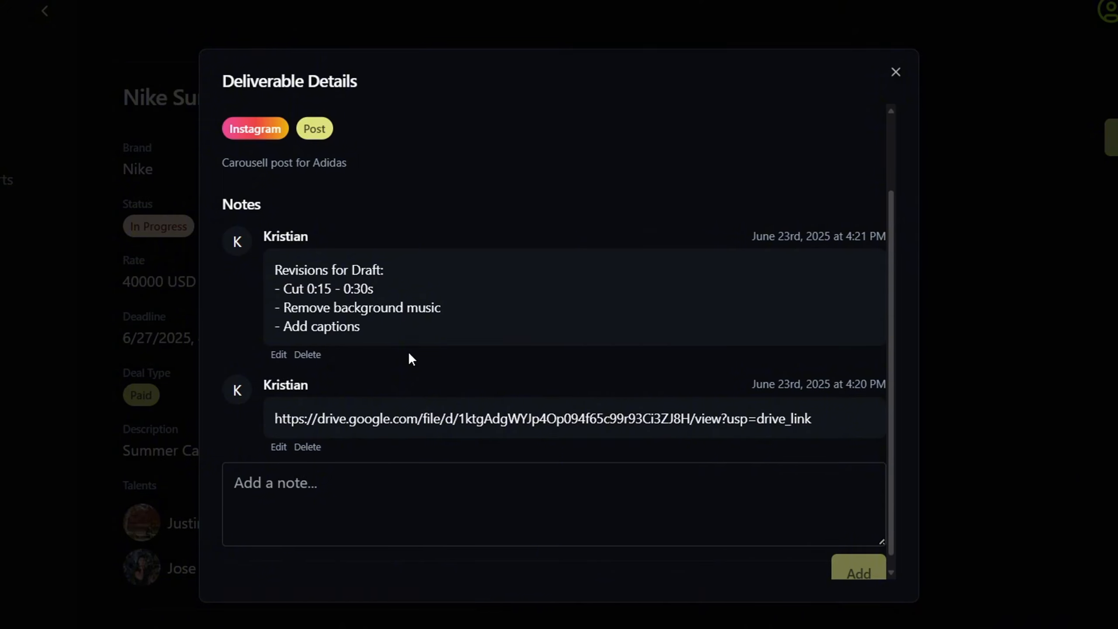
left_click(307, 354)
left_click(741, 357)
left_click(898, 73)
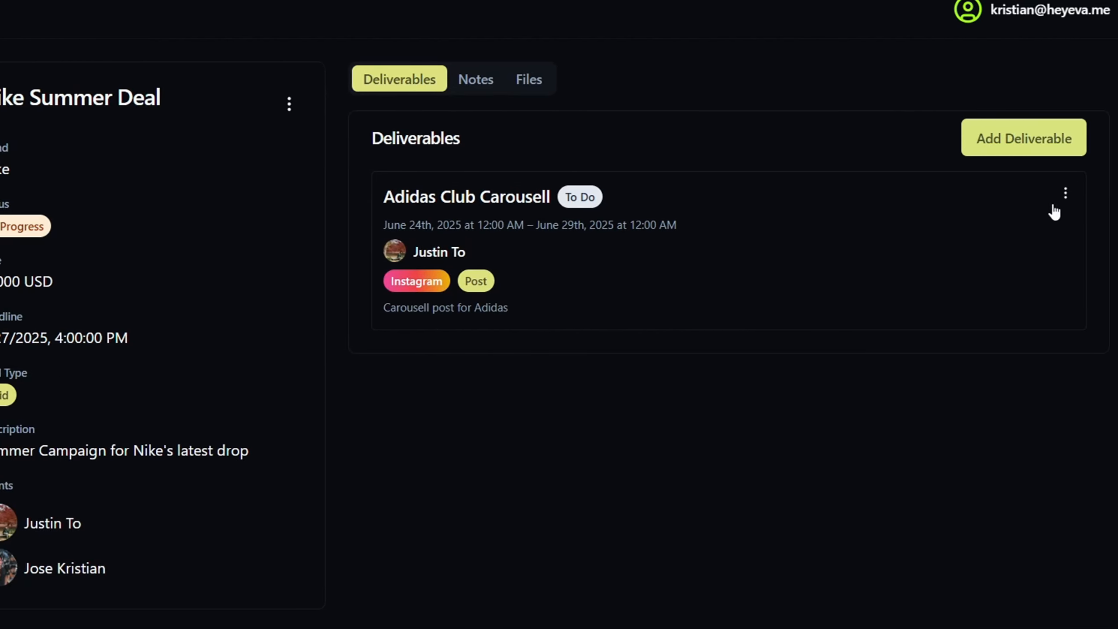
Post the deal note 'Deal was pushed back to Q4', then show the deal's files
left_click(1065, 197)
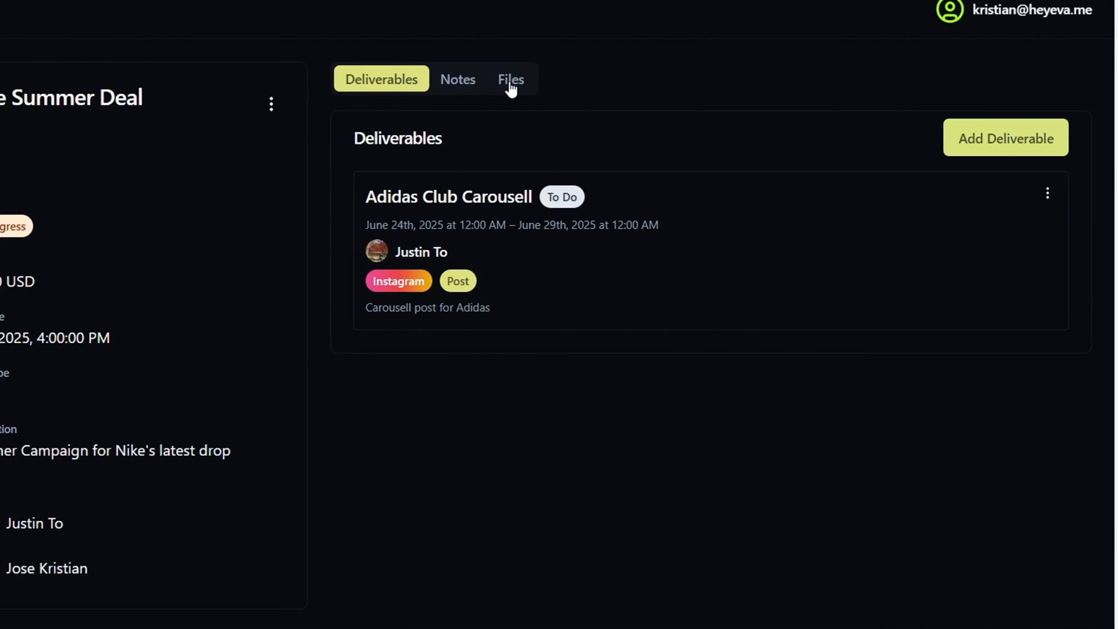
left_click(472, 93)
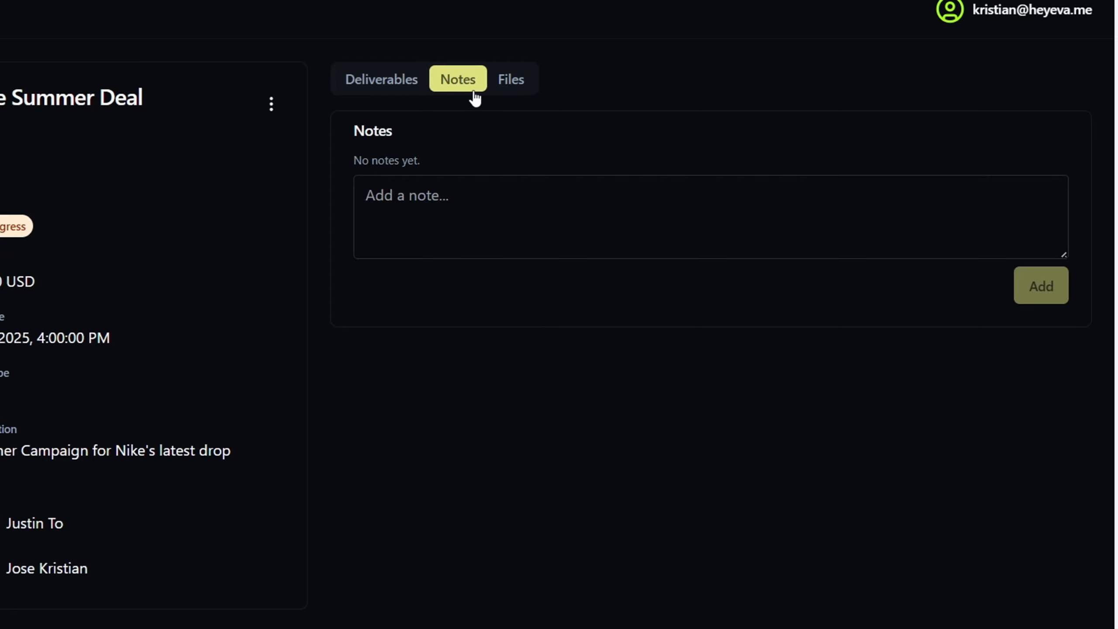
left_click(448, 192)
type("De")
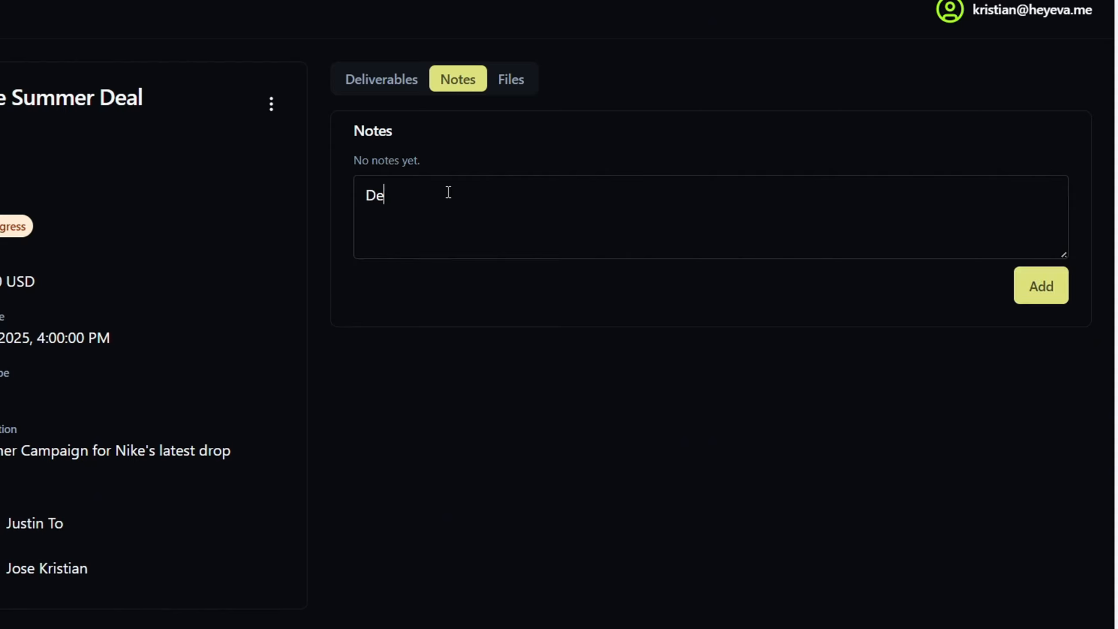
type("al was pushed back to Q4")
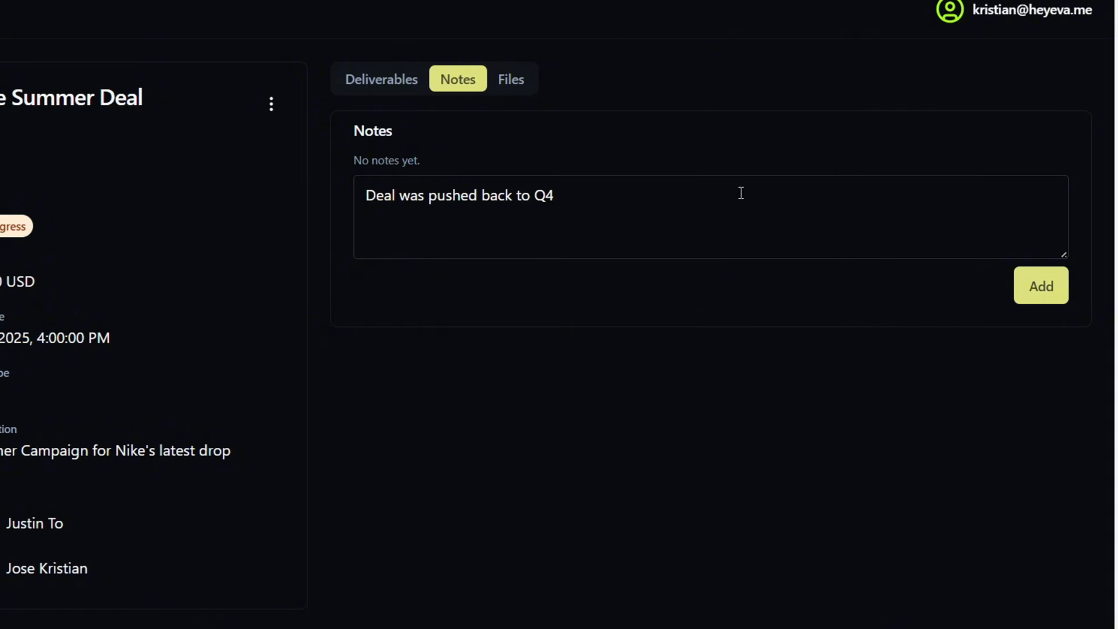
left_click(1036, 285)
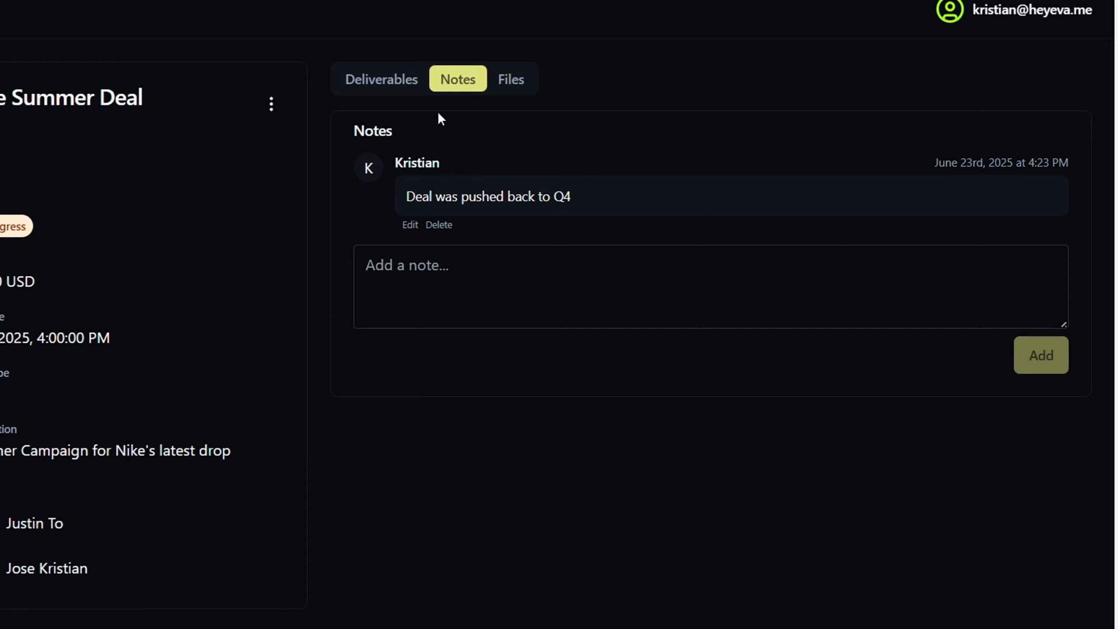
left_click(500, 83)
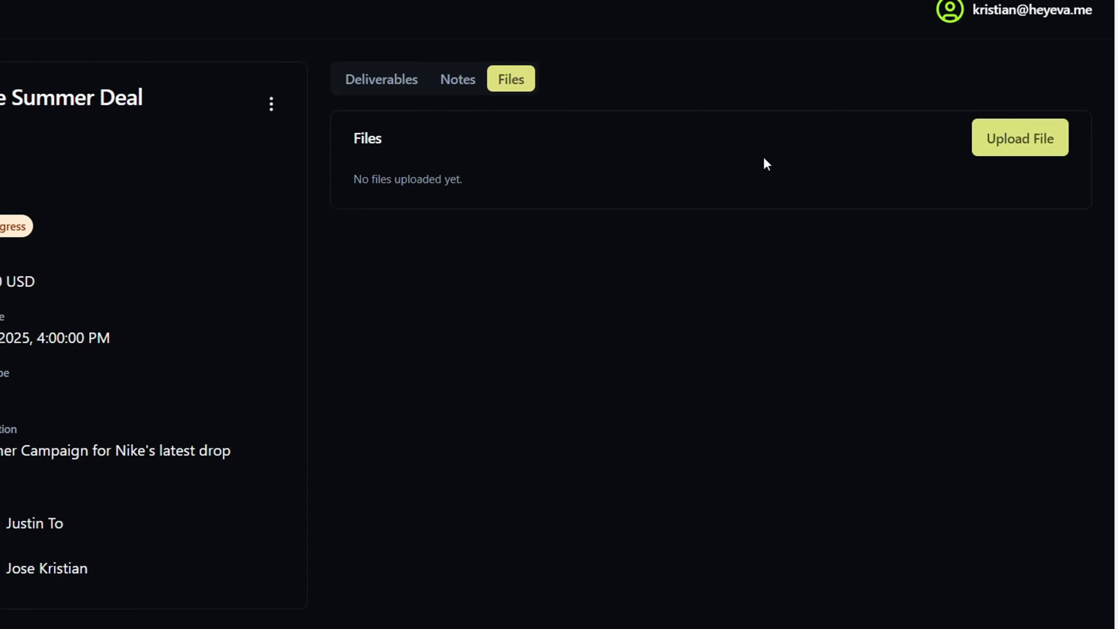
Upload Marketing_20Kit_20Proposal.pdf as a Brief file, leaving it assigned to Other
left_click(996, 137)
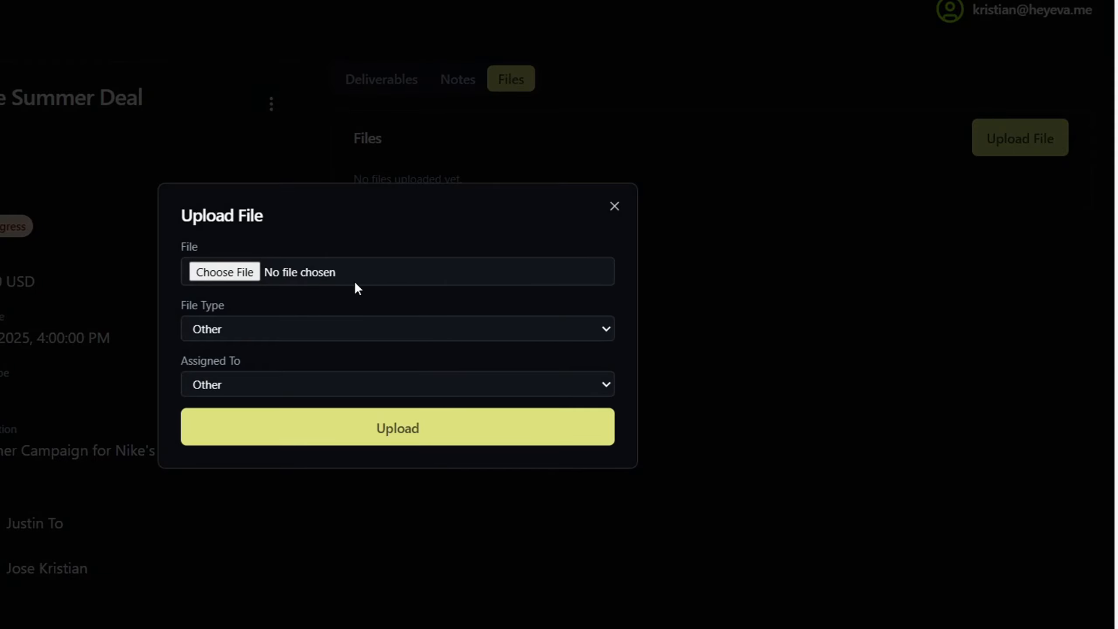
left_click(250, 330)
left_click(240, 372)
left_click(249, 382)
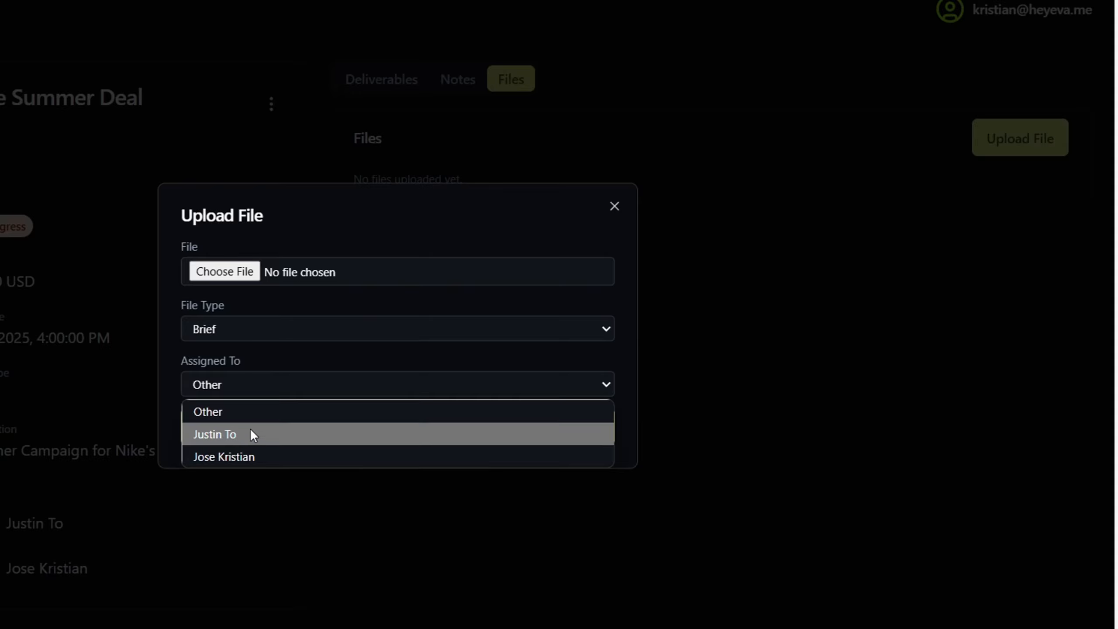
left_click(266, 365)
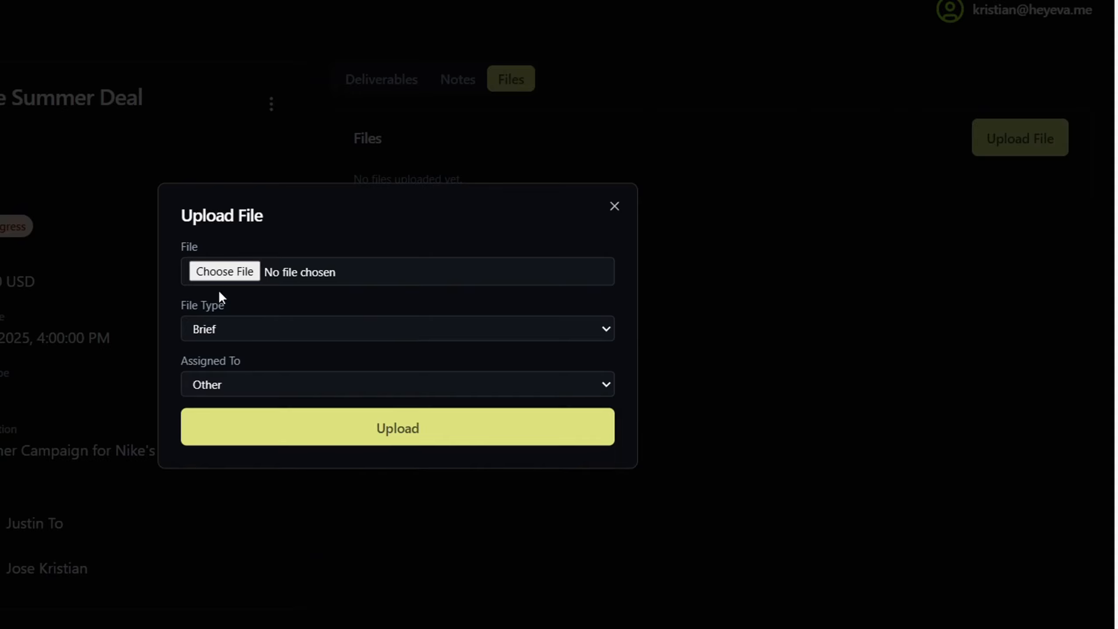
left_click(224, 270)
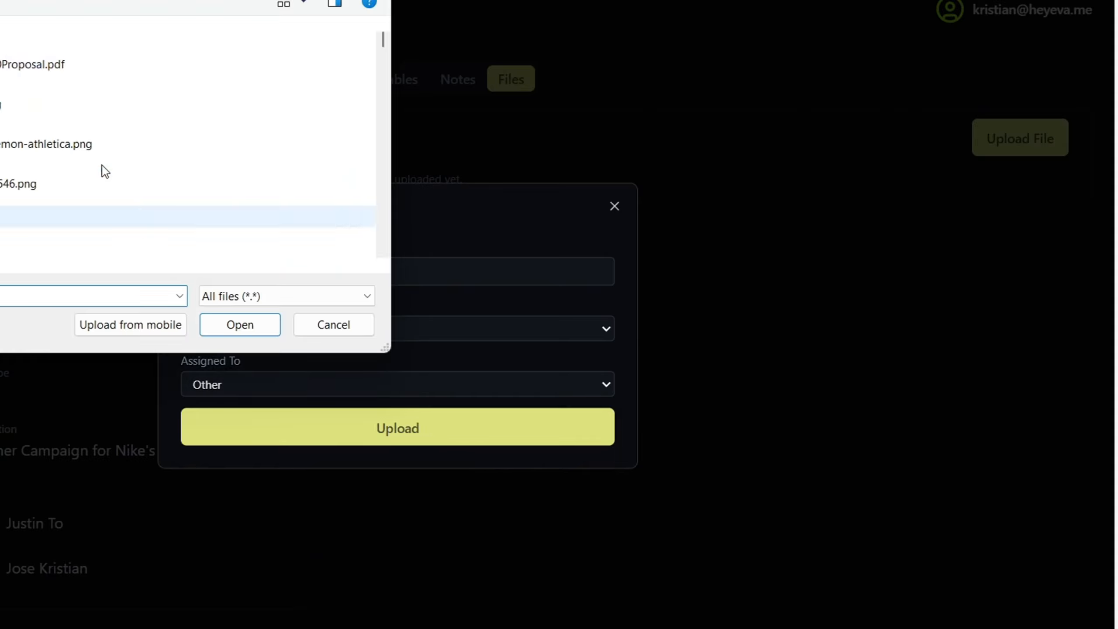
left_click(6, 75)
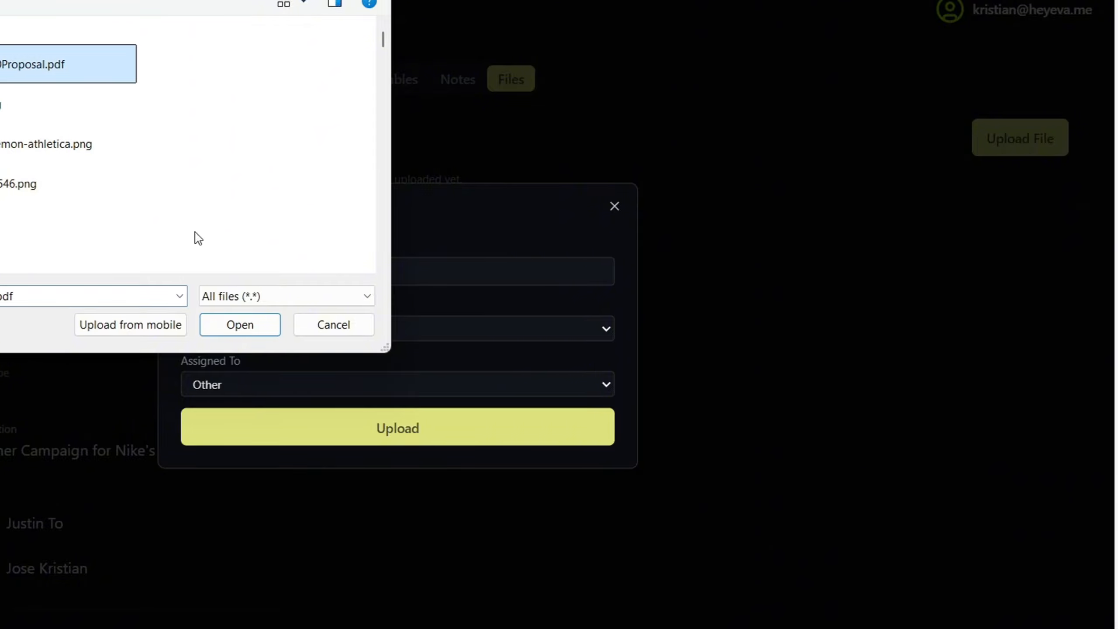
left_click(227, 328)
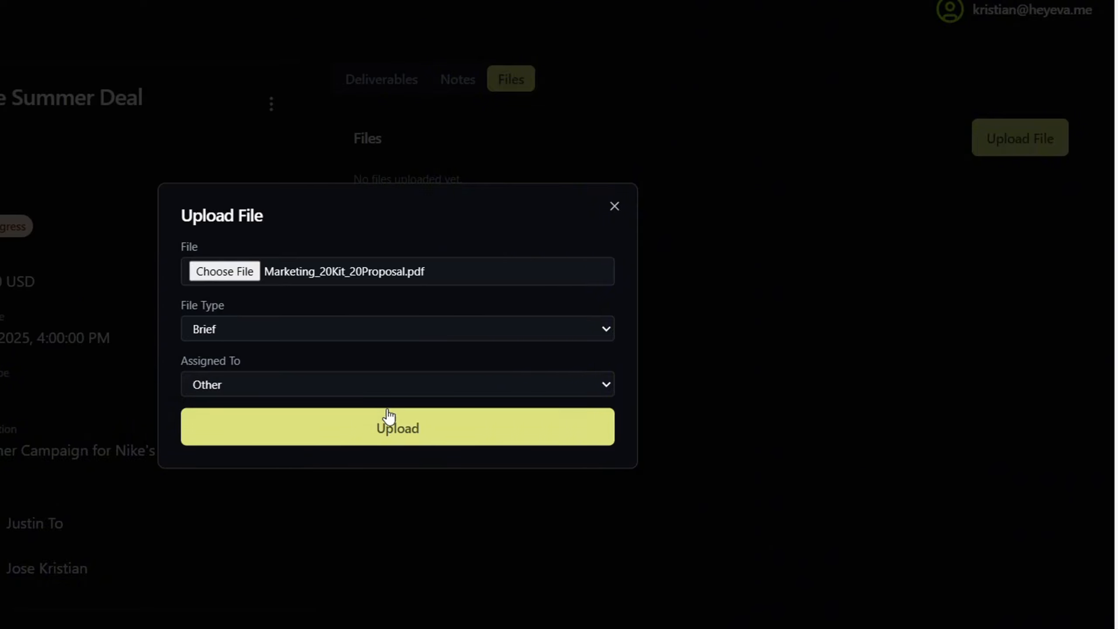
left_click(404, 429)
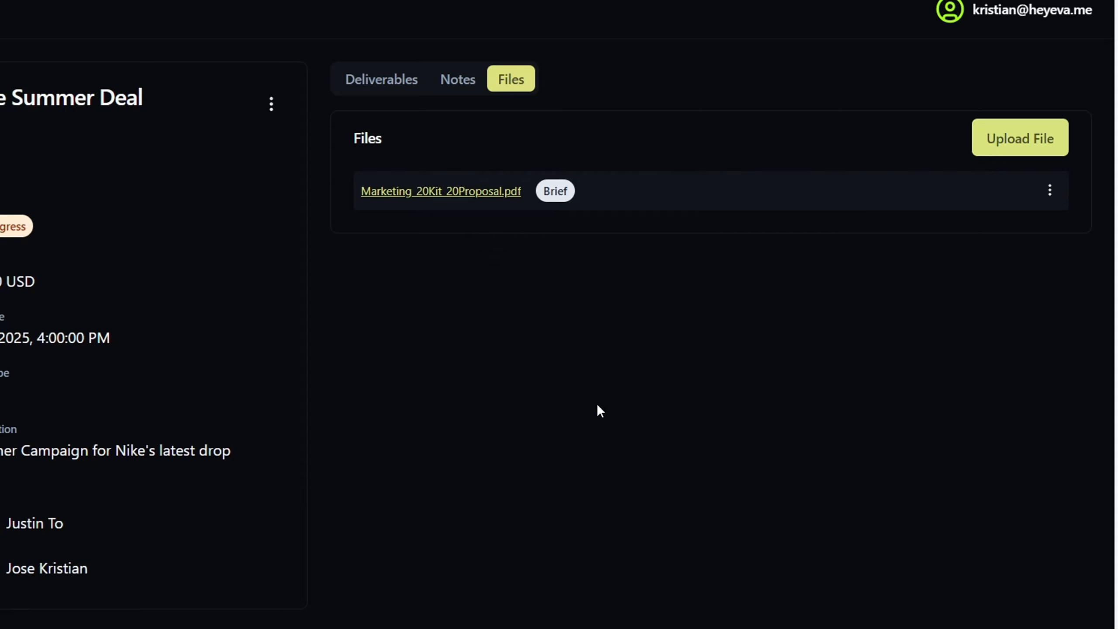
Bring up the deal's edit and delete options, then dismiss them without changes
left_click(280, 107)
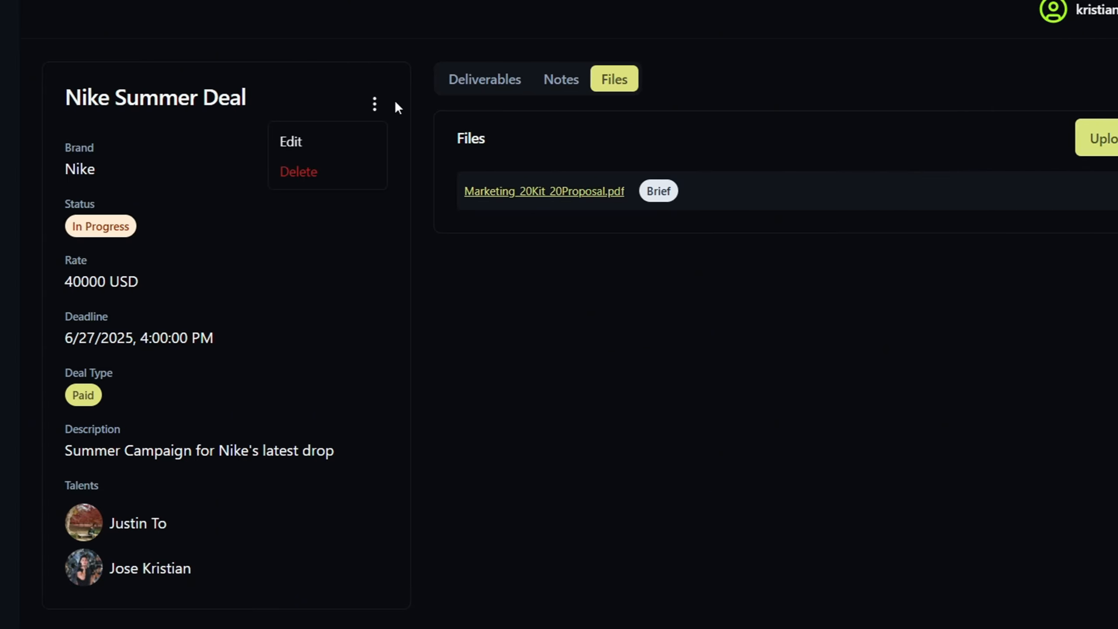
left_click(896, 413)
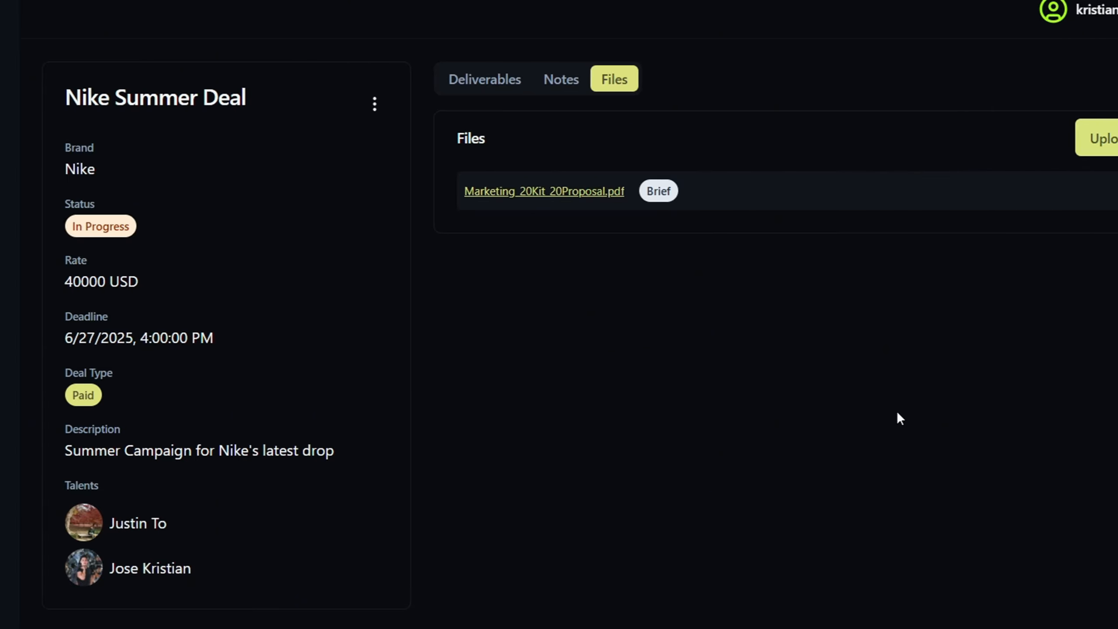